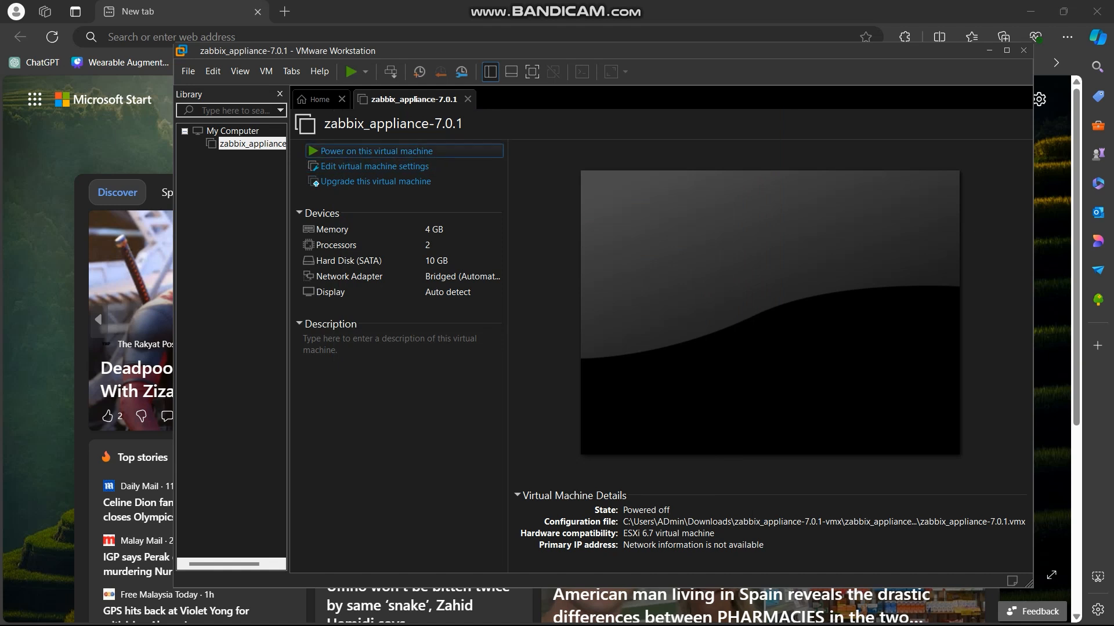
Step: Power on the zabbix_appliance-7.0.1 virtual machine and log in as root with the account password
left_click(376, 150)
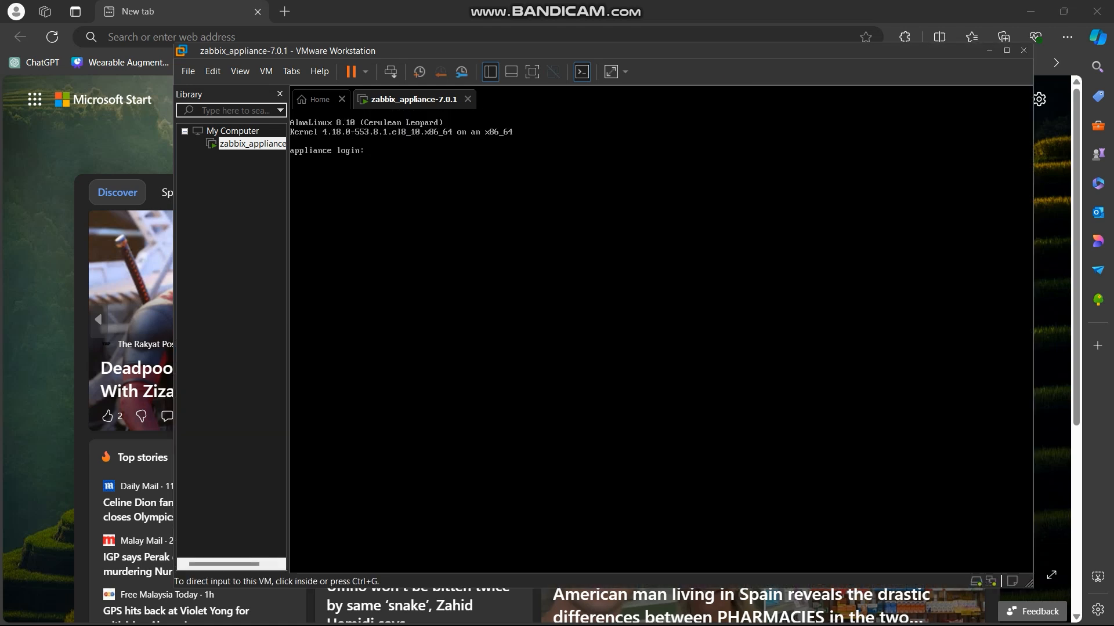
key("ctrl+g")
type("root")
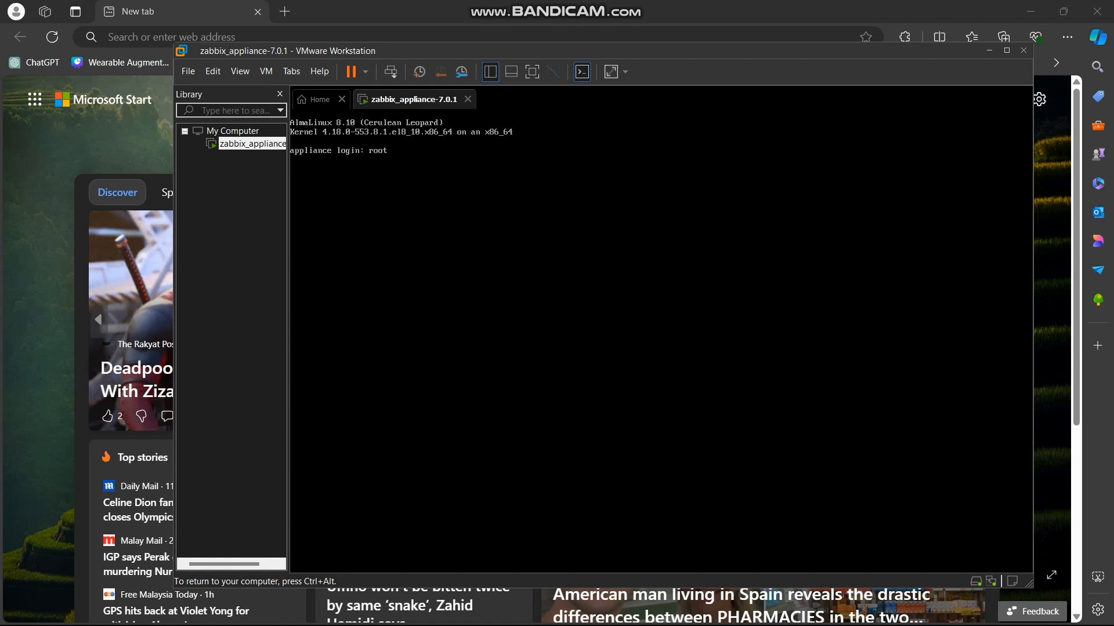
key("Return")
key("Return")
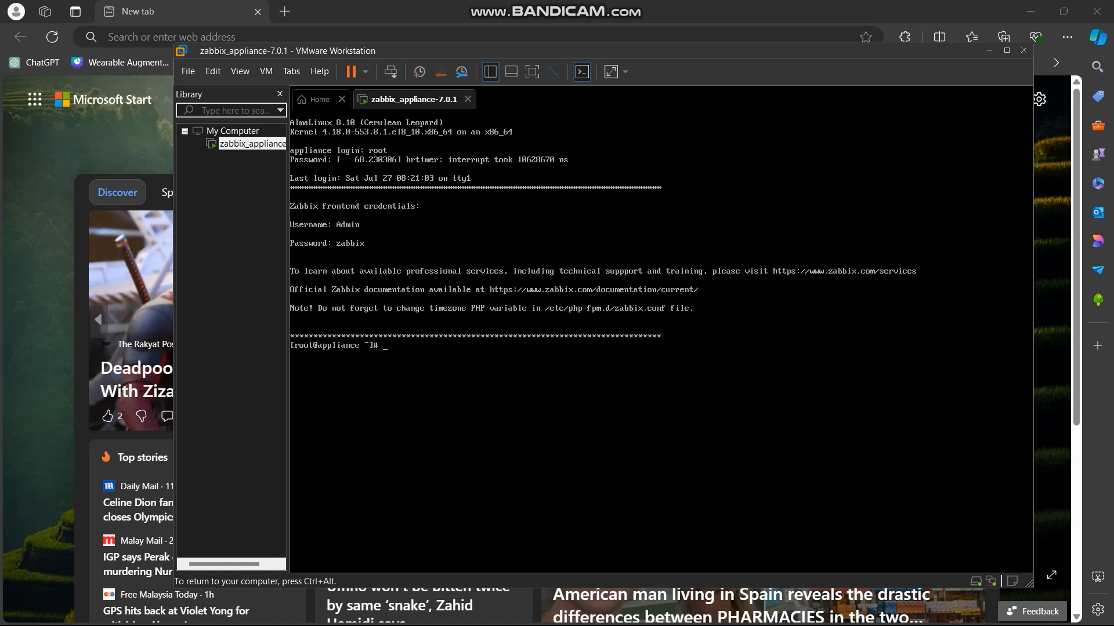
Step: Run ip add sh in the appliance console to list its network addresses
type("ip add sh")
key("Return")
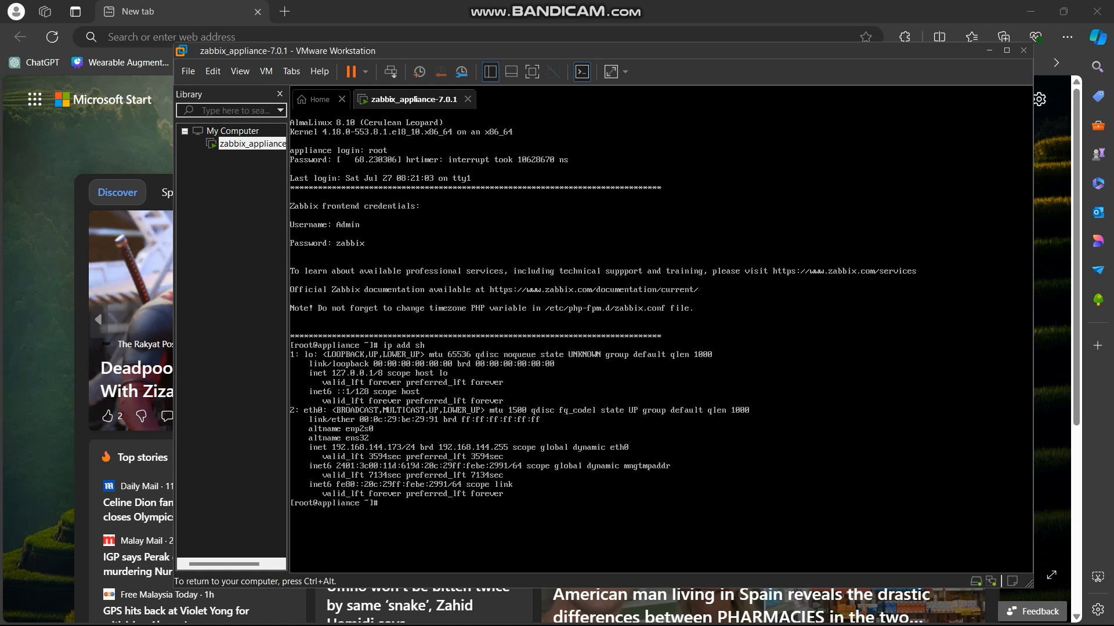
Step: Release the virtual machine console, switch to the Edge browser and open the Zabbix frontend at 192.168.144.173
key("ctrl+alt")
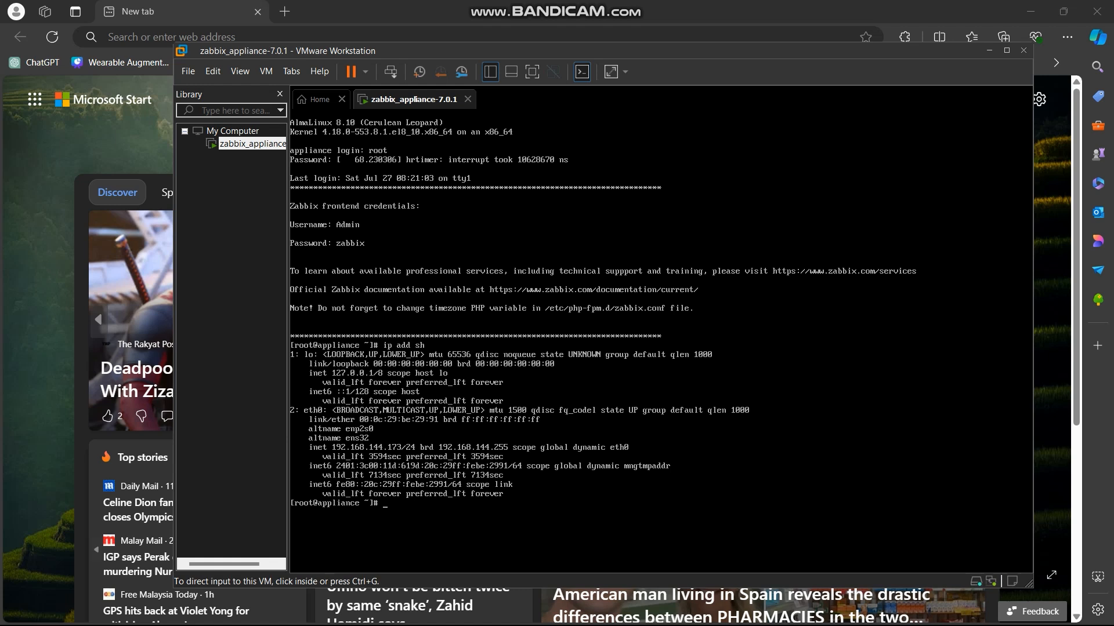
key("ctrl+g")
key("ctrl+alt")
left_click(250, 37)
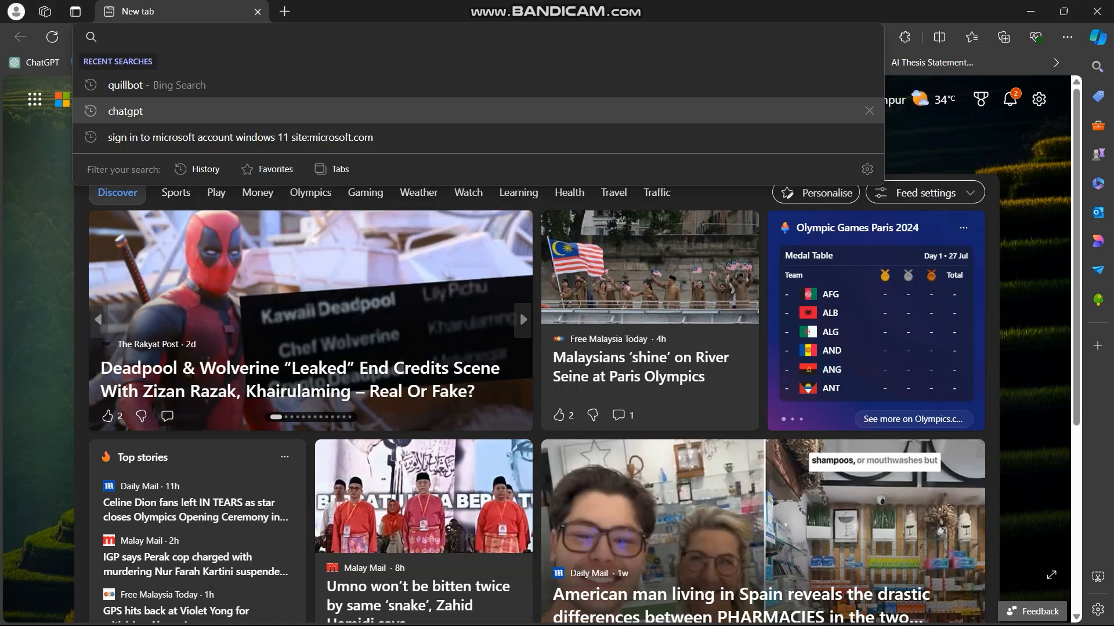
type("192.168.144.173")
key("Return")
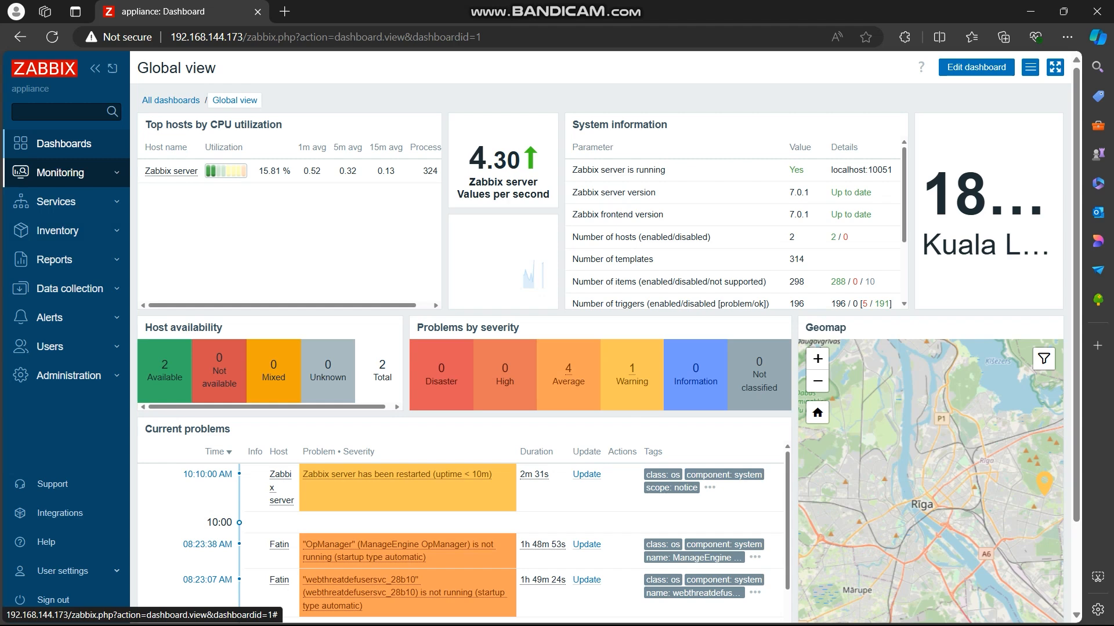
Step: Open the monitored hosts list, show its filter options and view the availability details of the host at 192.168.144.235
left_click(60, 172)
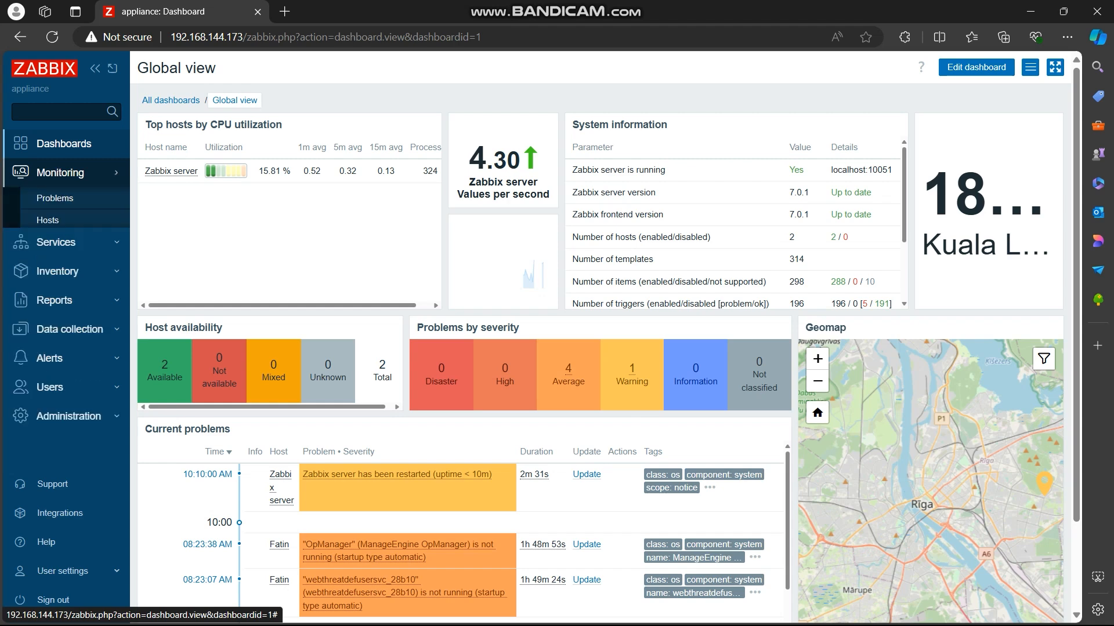
left_click(47, 220)
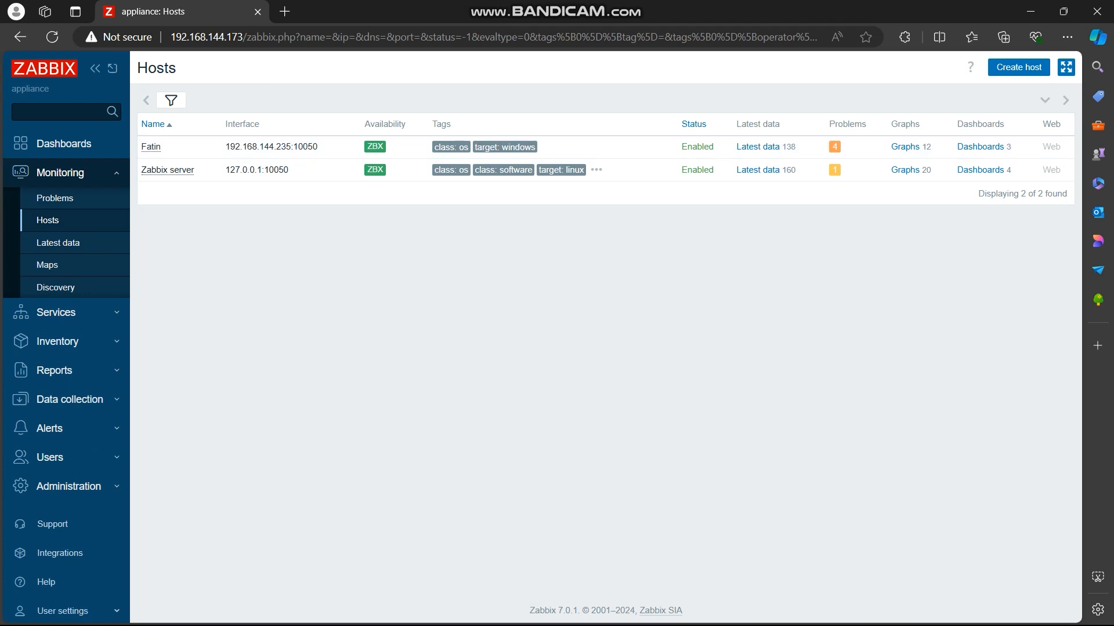
left_click(171, 101)
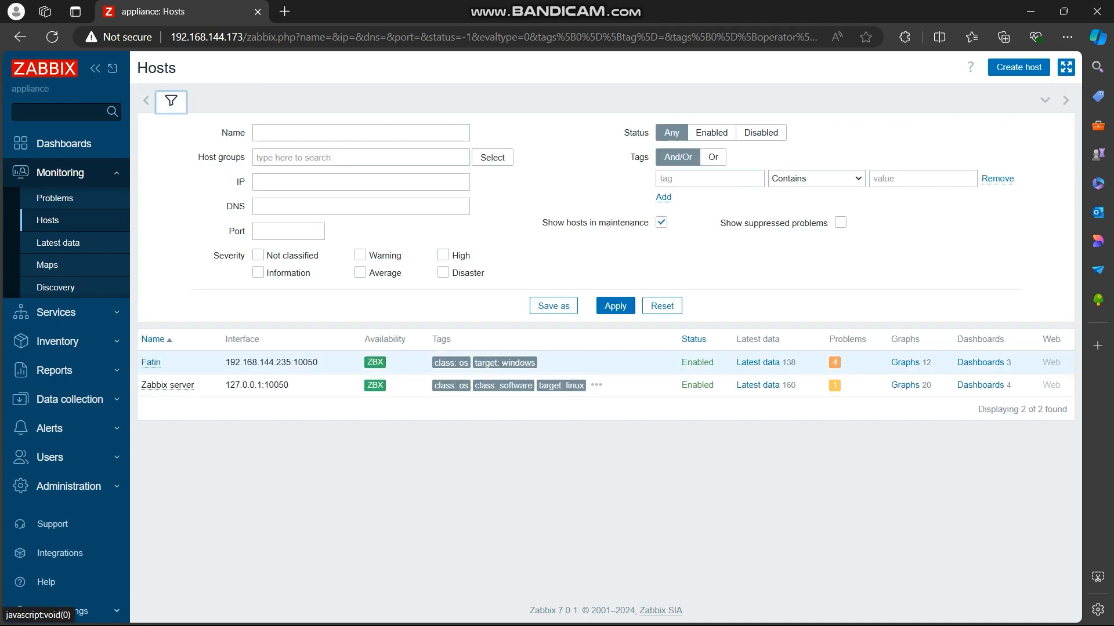
left_click(375, 362)
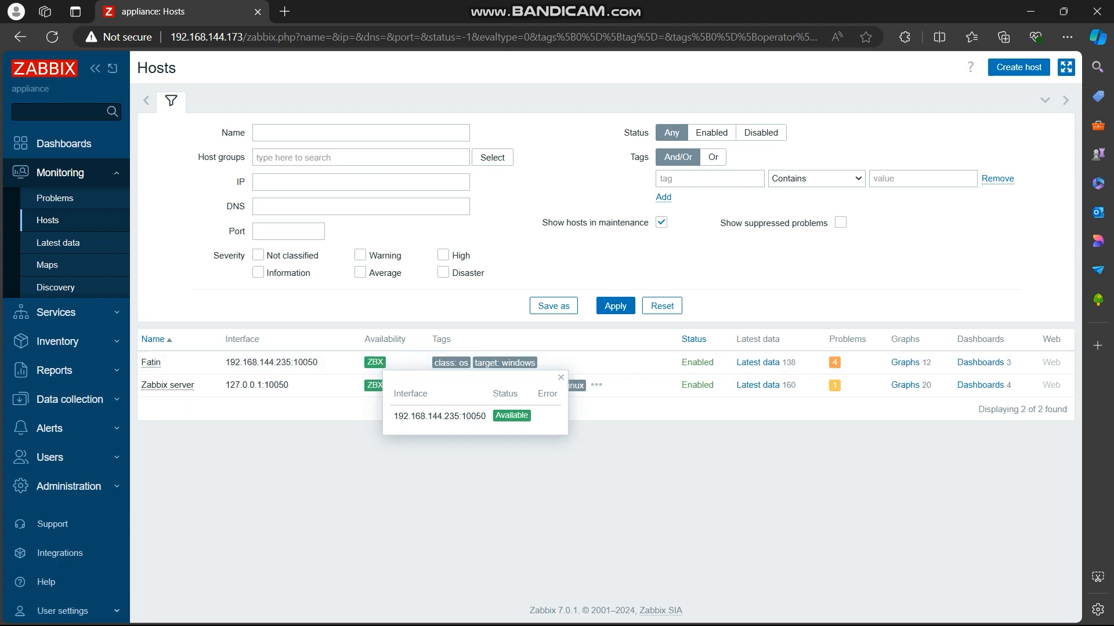
left_click_drag(812, 278, 1015, 73)
Step: Start a new host, enter the person's first name as host name and link the Windows by Zabbix agent template
left_click(1018, 67)
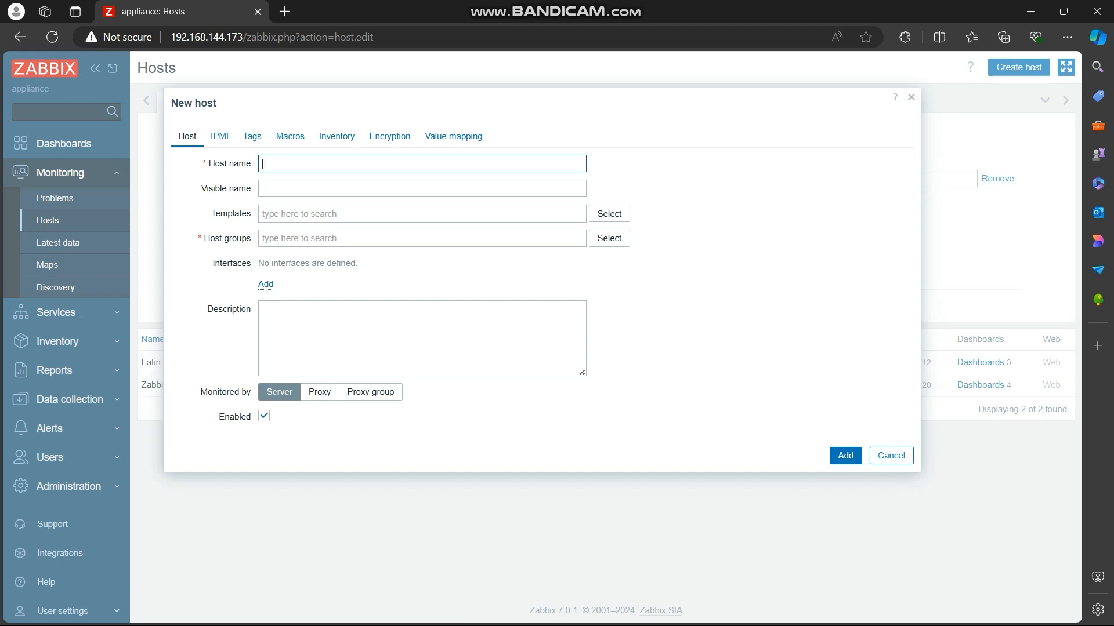
type("Raja")
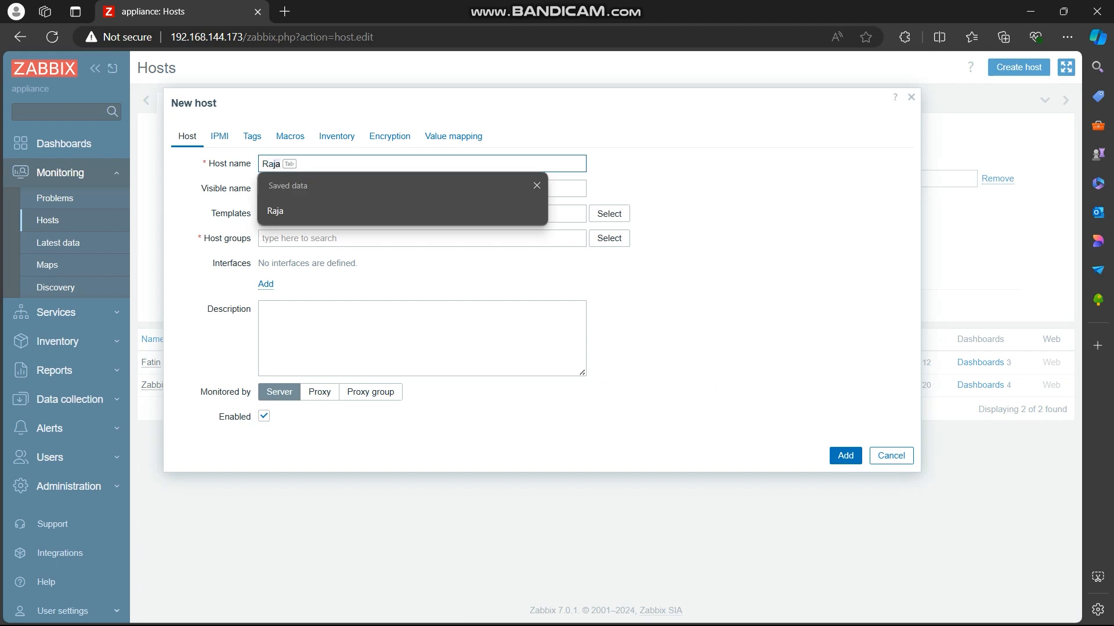
key("Tab")
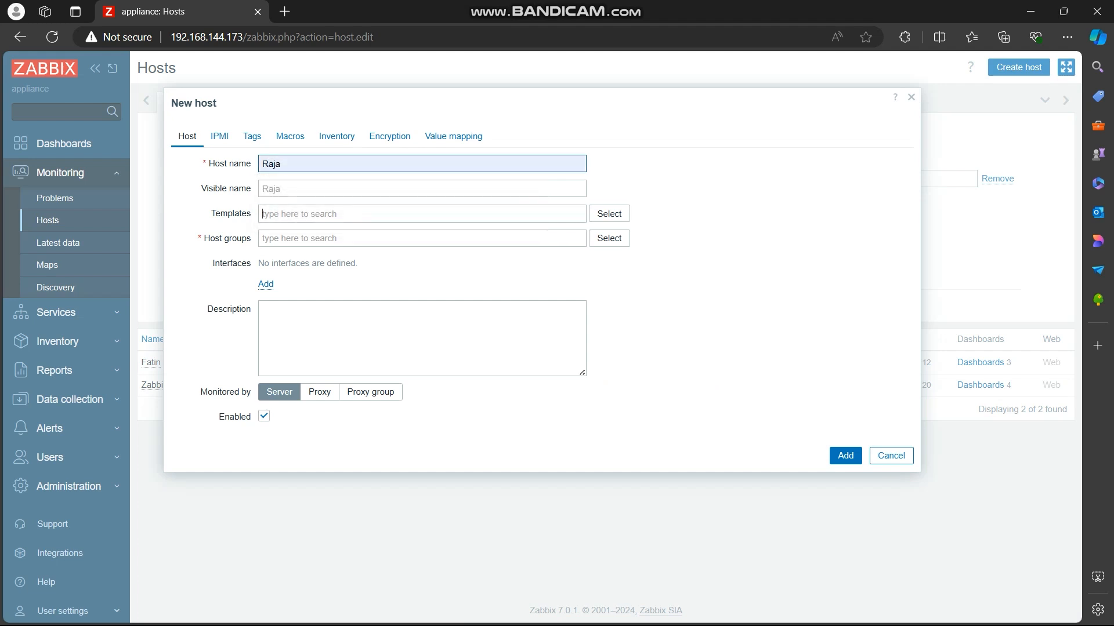
left_click(261, 213)
type("window")
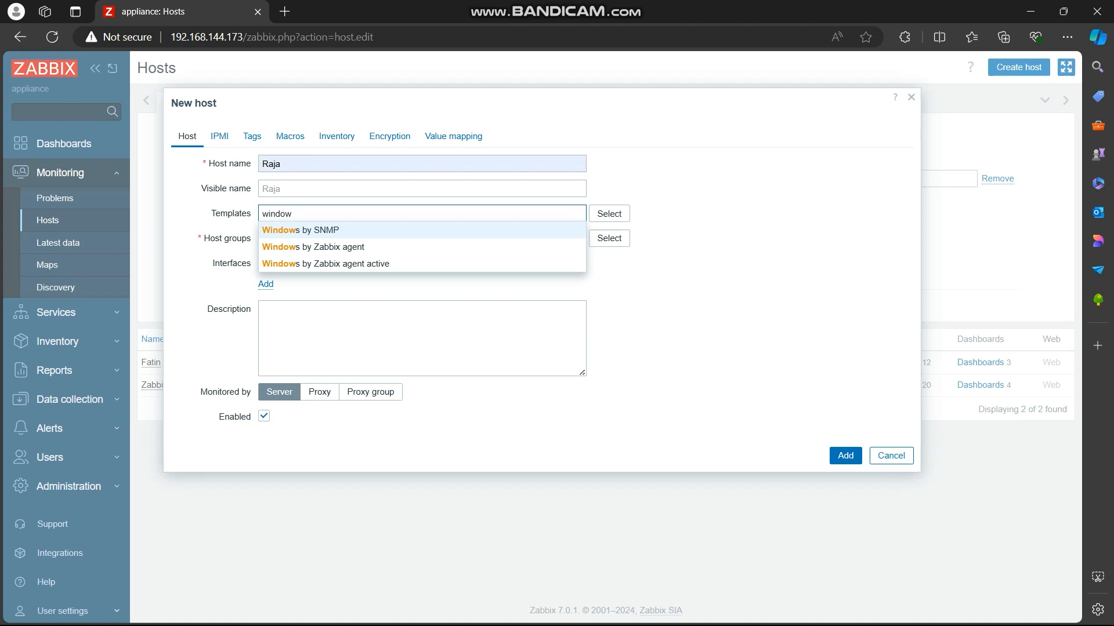
left_click(314, 246)
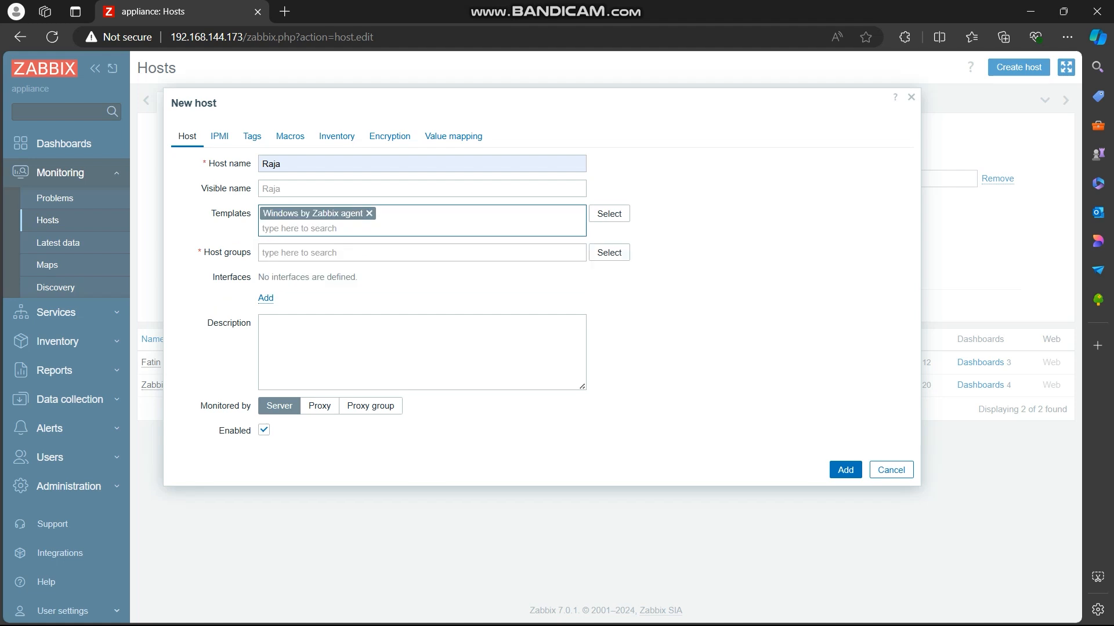
Step: Assign the new host to the windows and Zabbix servers host groups
left_click(609, 251)
left_click(316, 293)
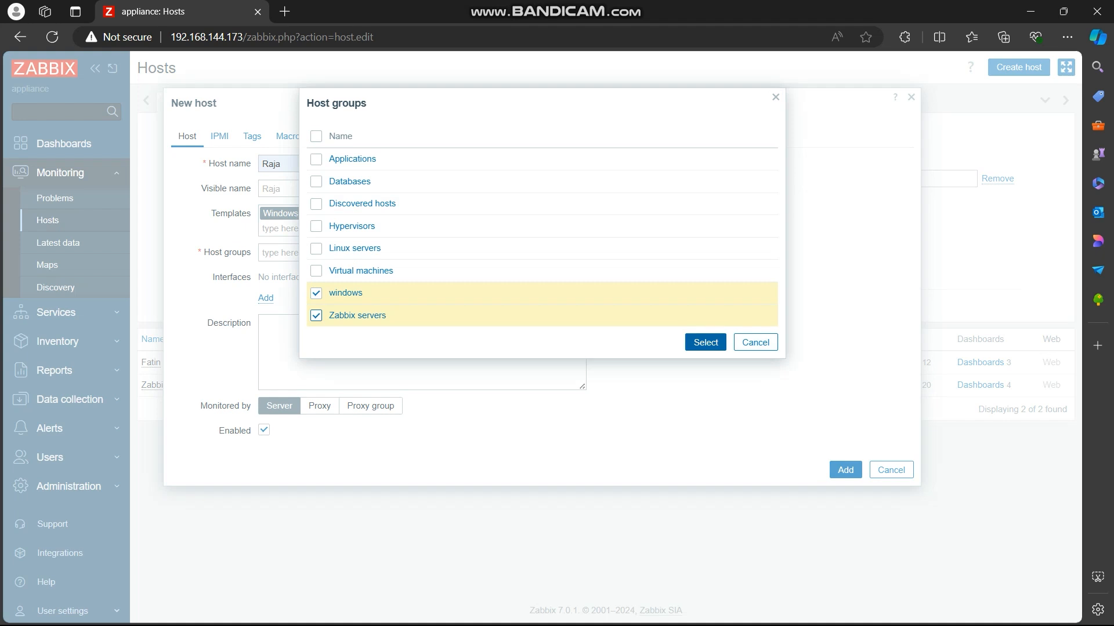
left_click(705, 342)
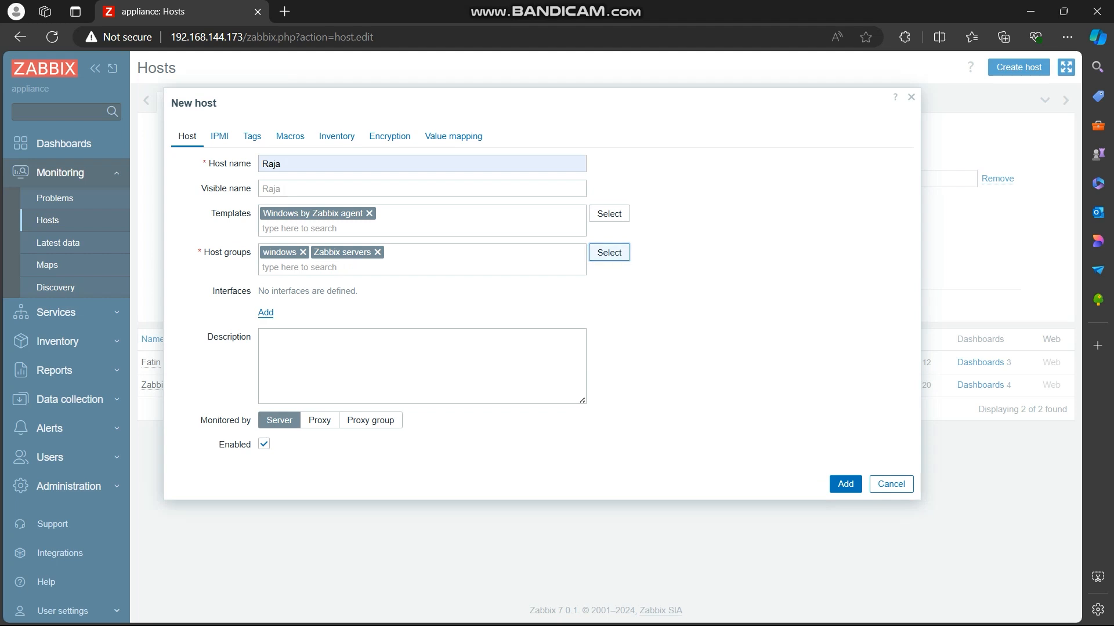
Step: Add an Agent interface to the new host and set its IP address to 192.168.144.56
left_click(266, 312)
left_click(271, 339)
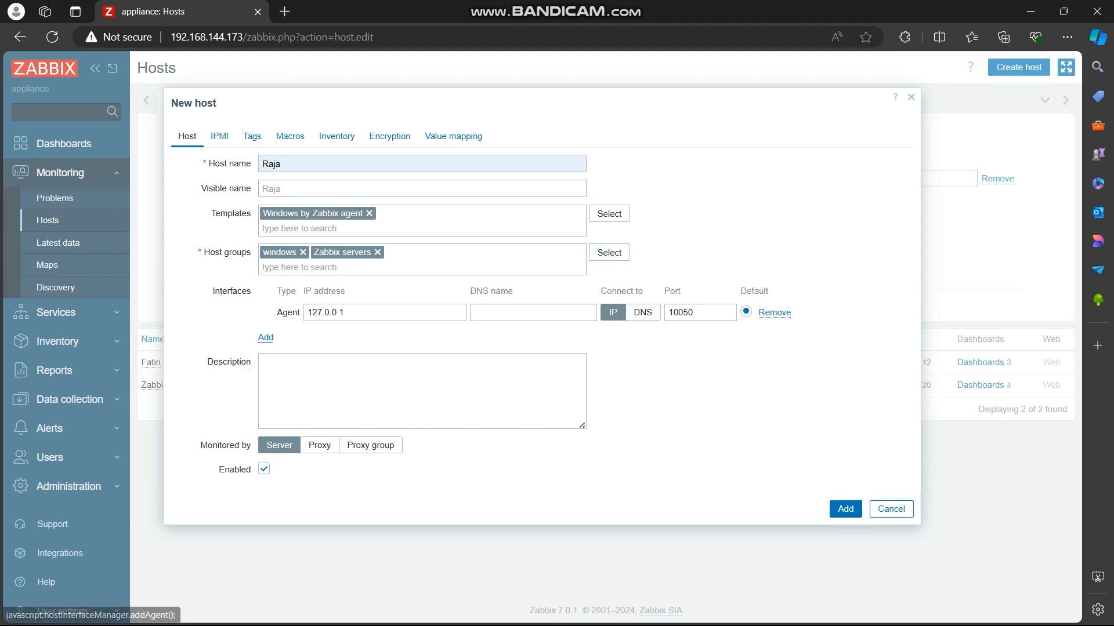
double_click(343, 312)
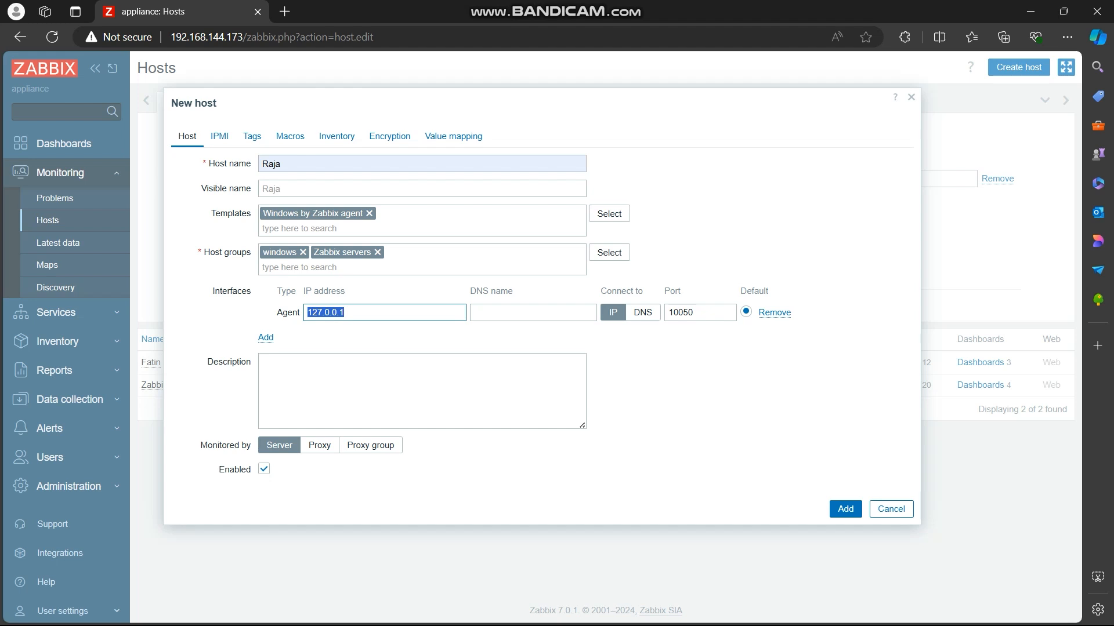
type("192.")
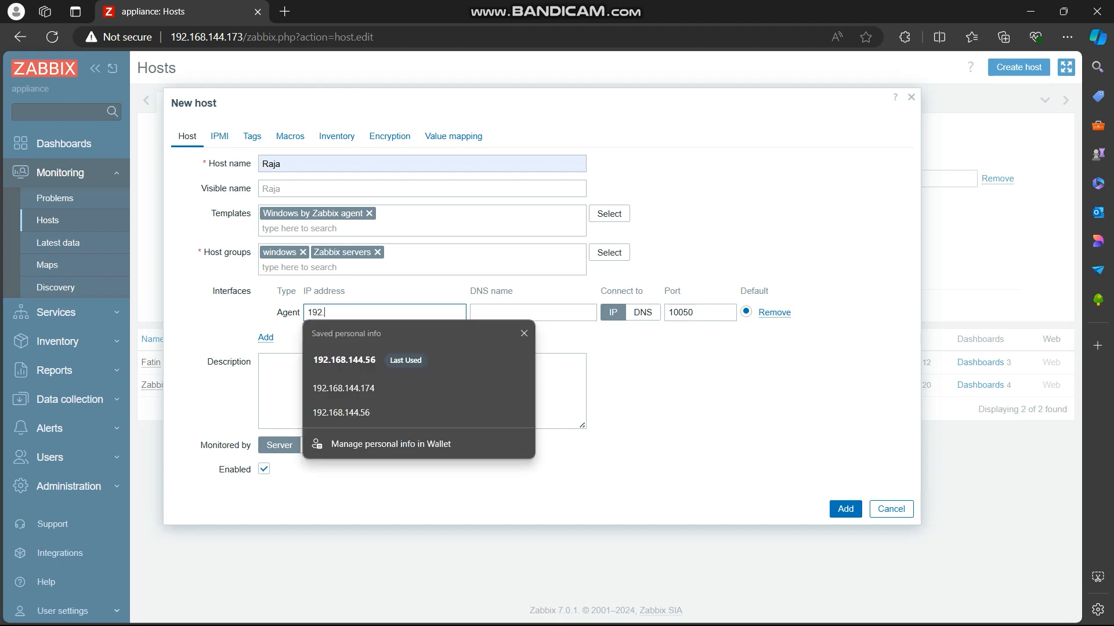
type("168.144.56")
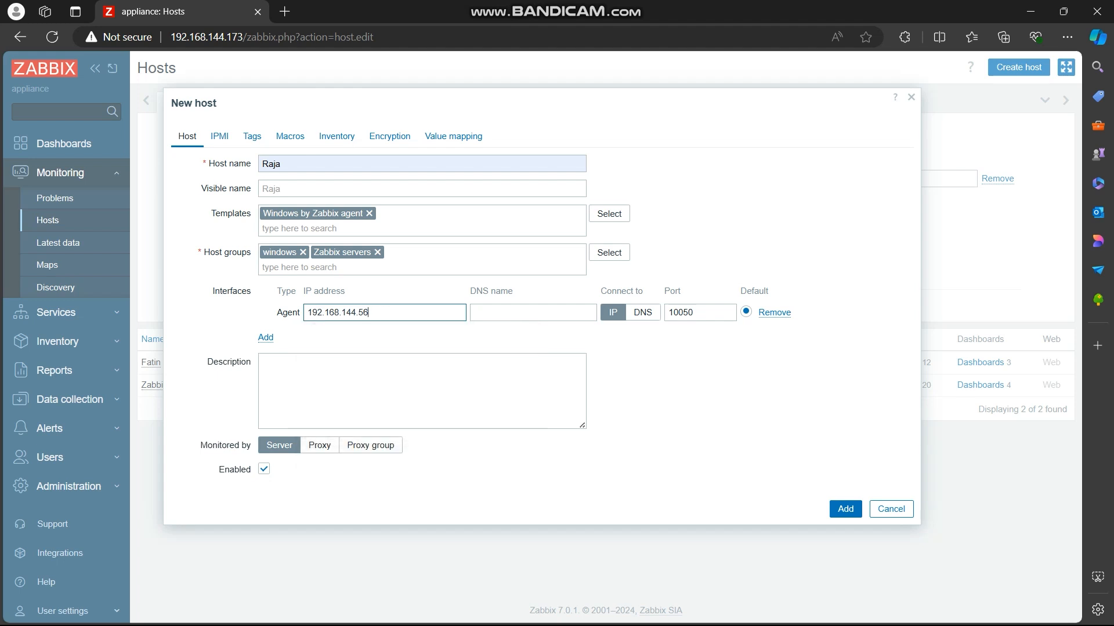
left_click(421, 391)
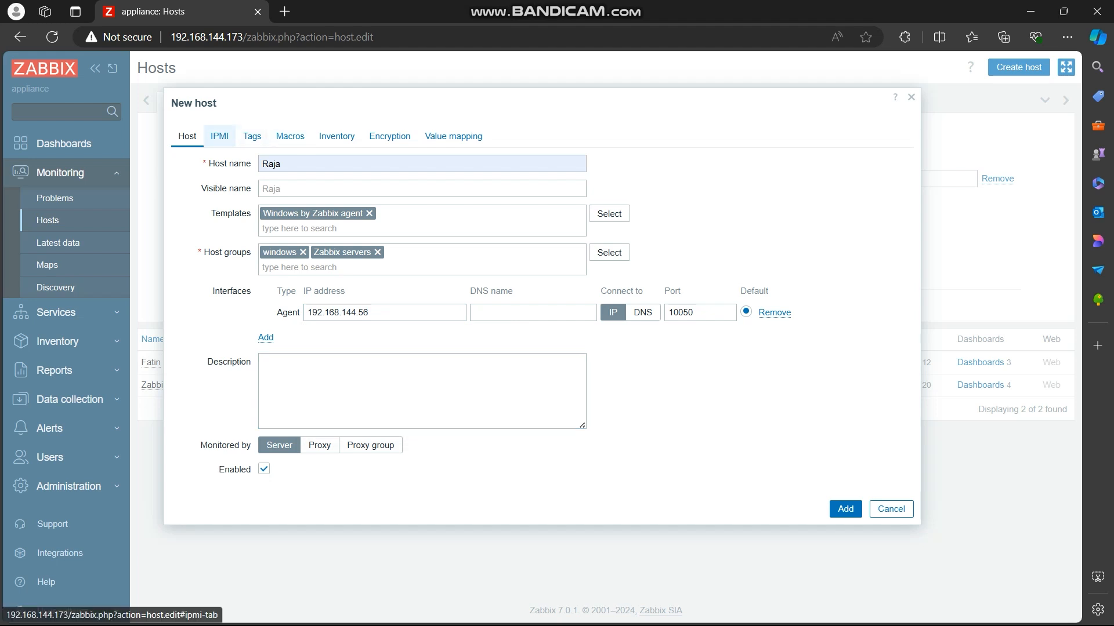
Step: Review the new host's IPMI, tags, macros, inventory, encryption and value mapping settings, and return to the main host settings
left_click(220, 136)
left_click(252, 136)
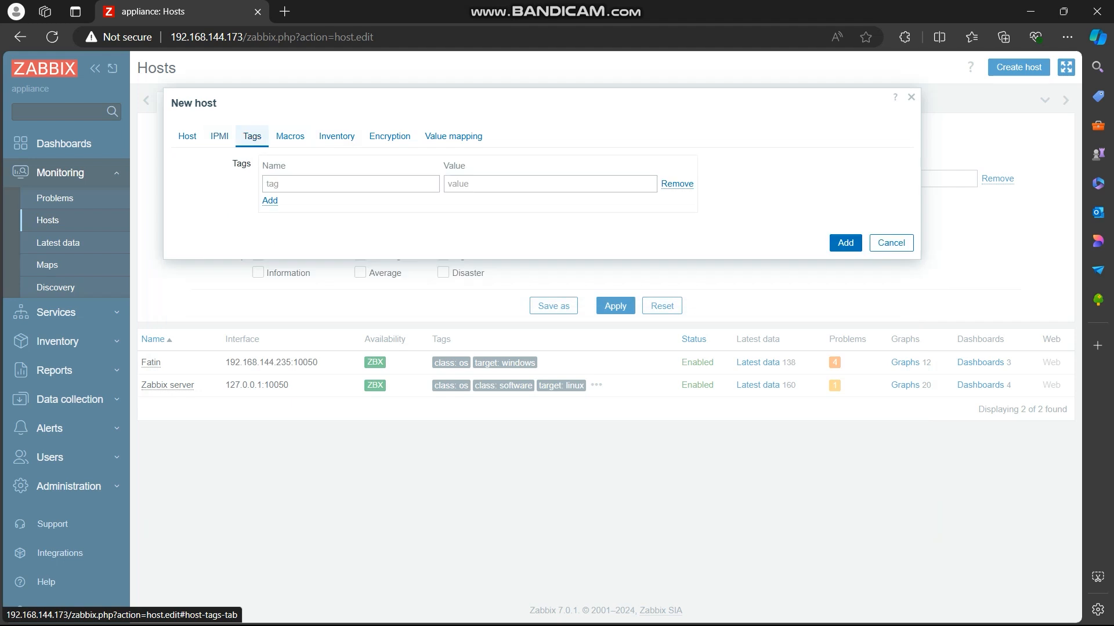
left_click(290, 136)
left_click(336, 135)
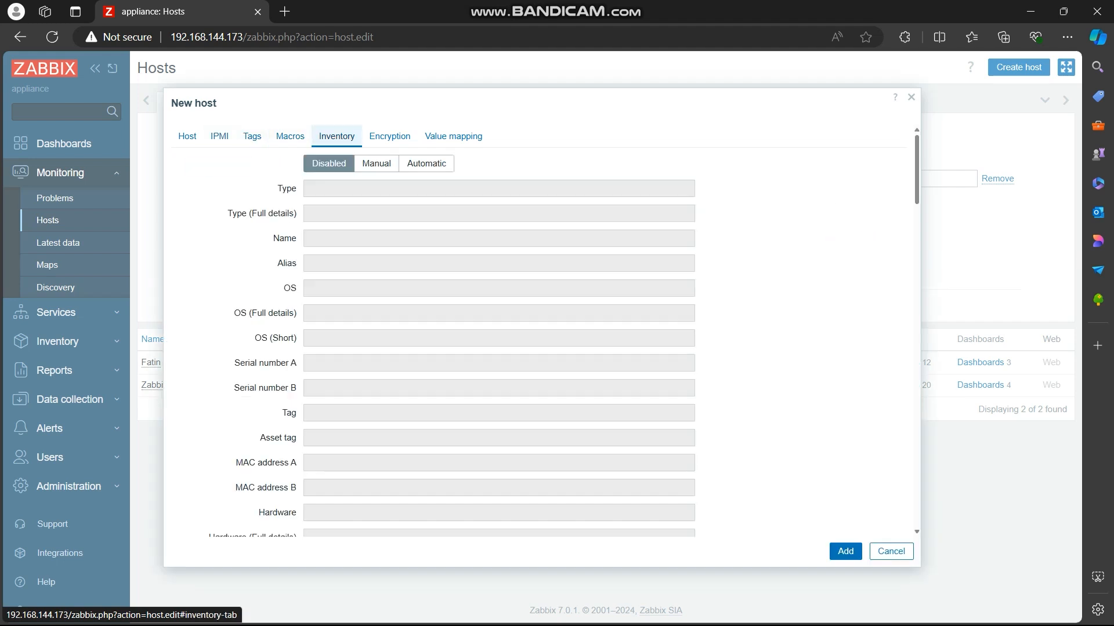
left_click(389, 135)
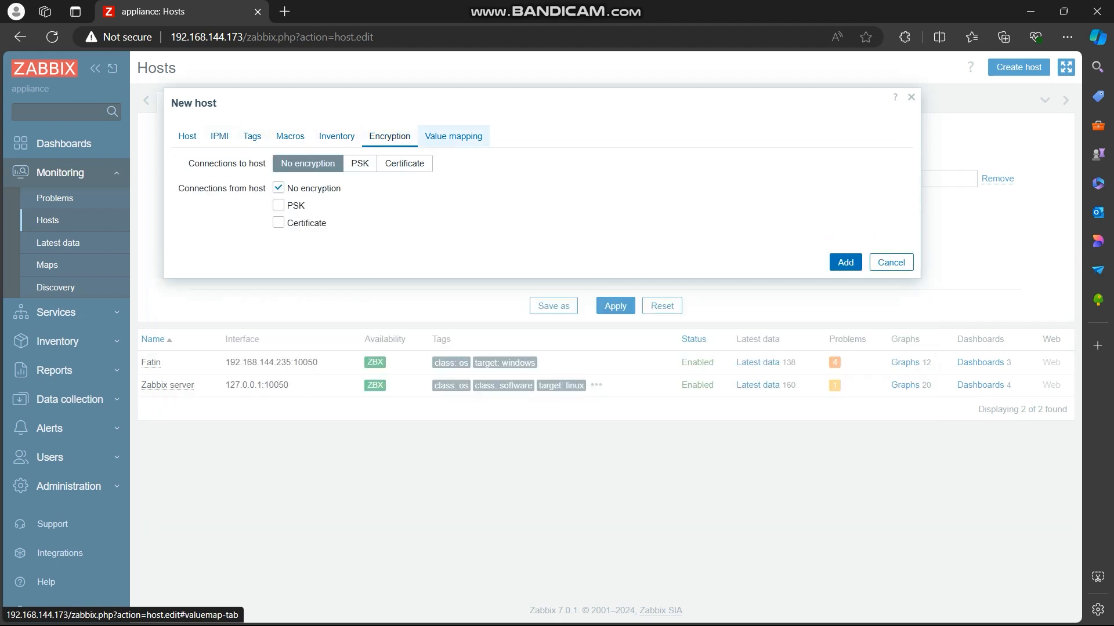
left_click(453, 136)
left_click(186, 136)
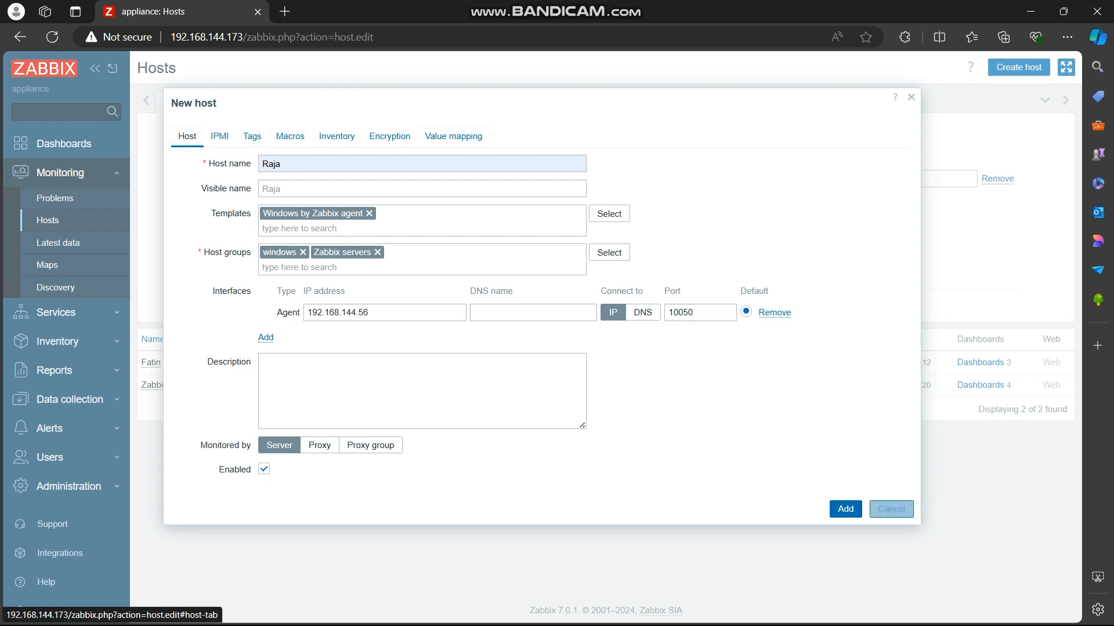
Step: Save the new host with interface 192.168.144.56 and reload the hosts page to check its agent availability
left_click(846, 509)
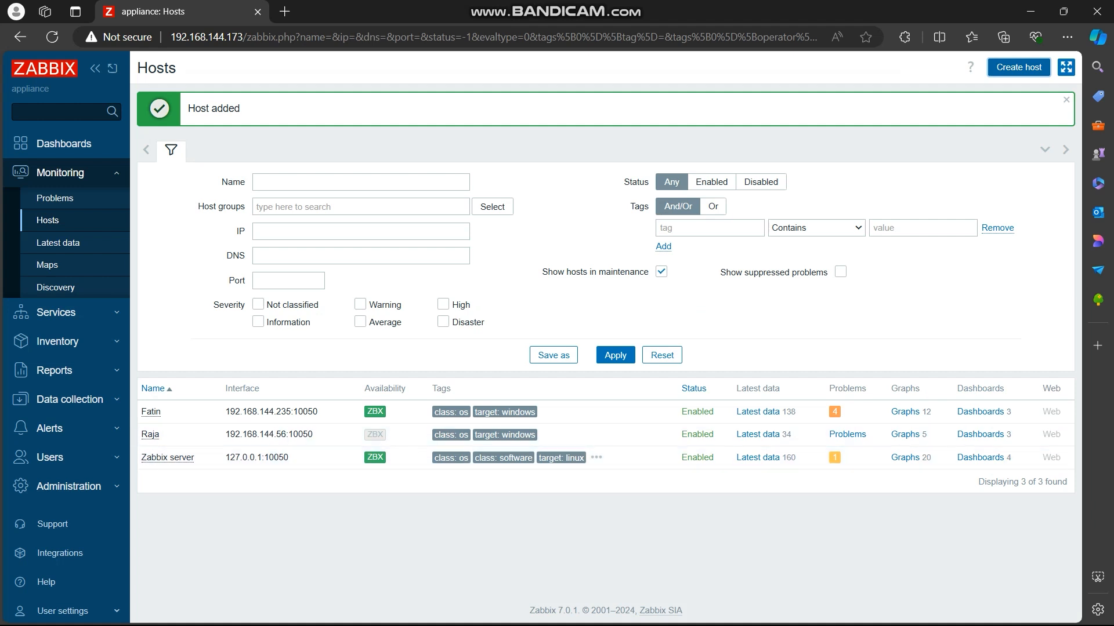
mouse_move(374, 434)
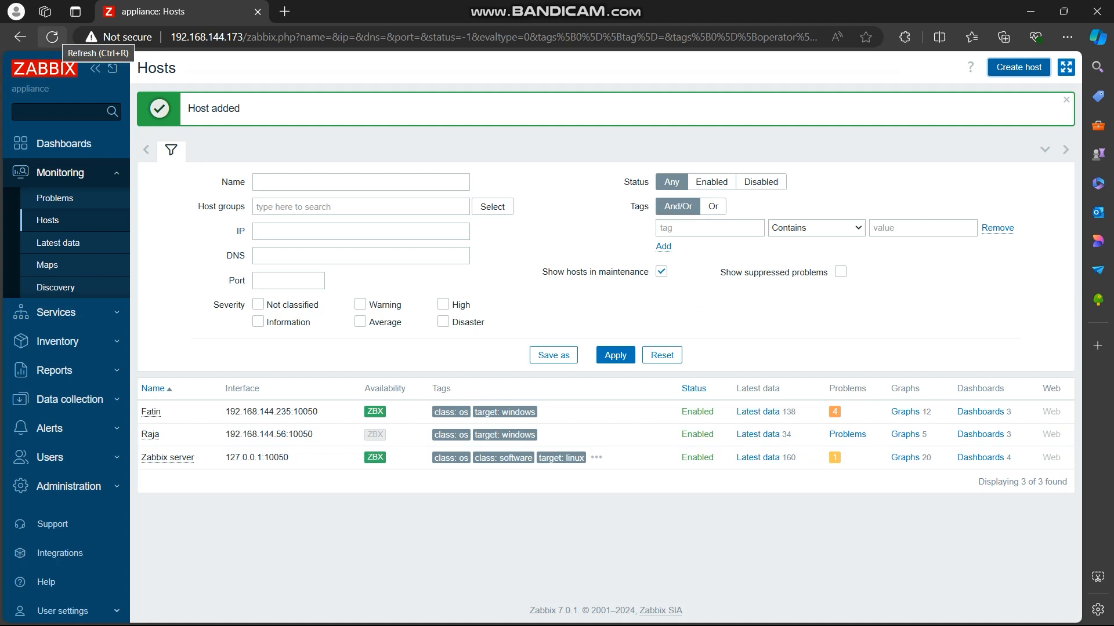
left_click(52, 37)
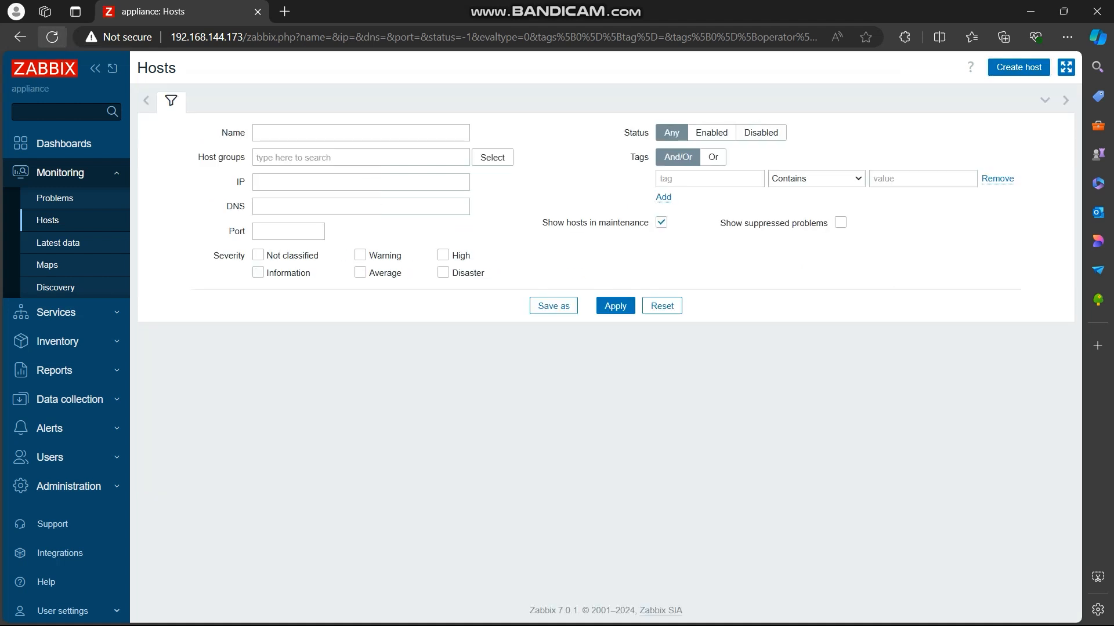
mouse_move(379, 385)
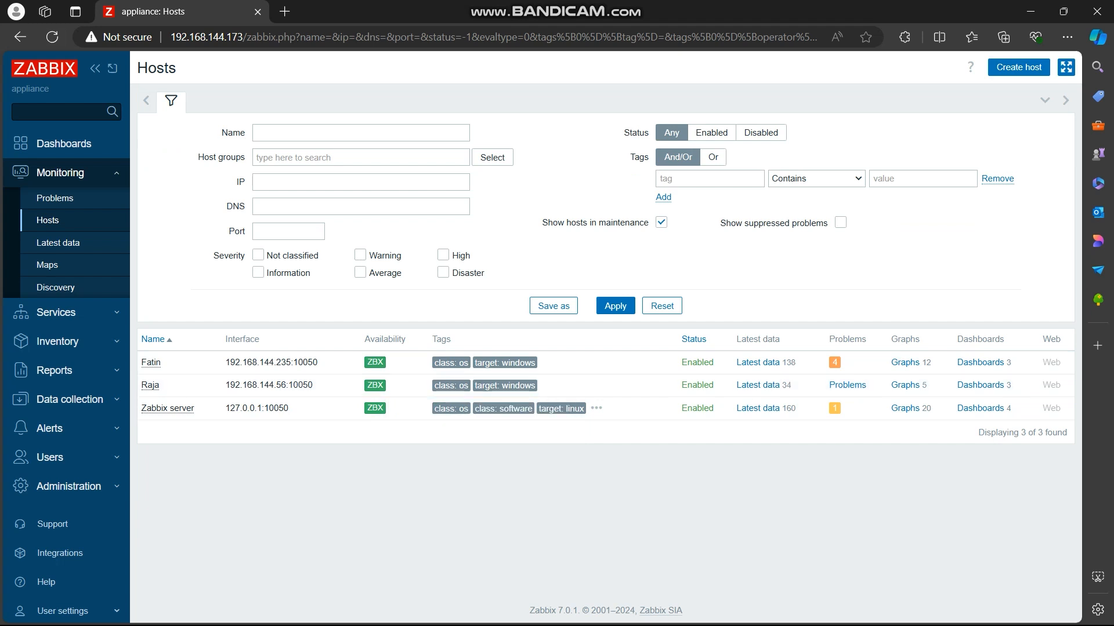
Step: Start creating another host and set its host name to PhoneRealme
left_click(1019, 67)
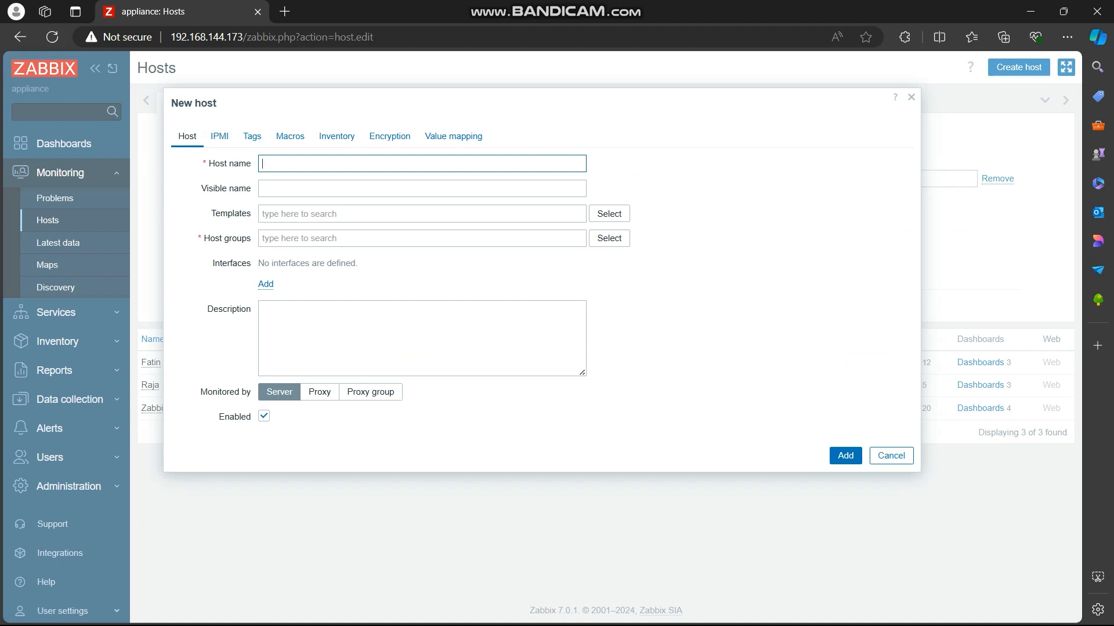
type("P")
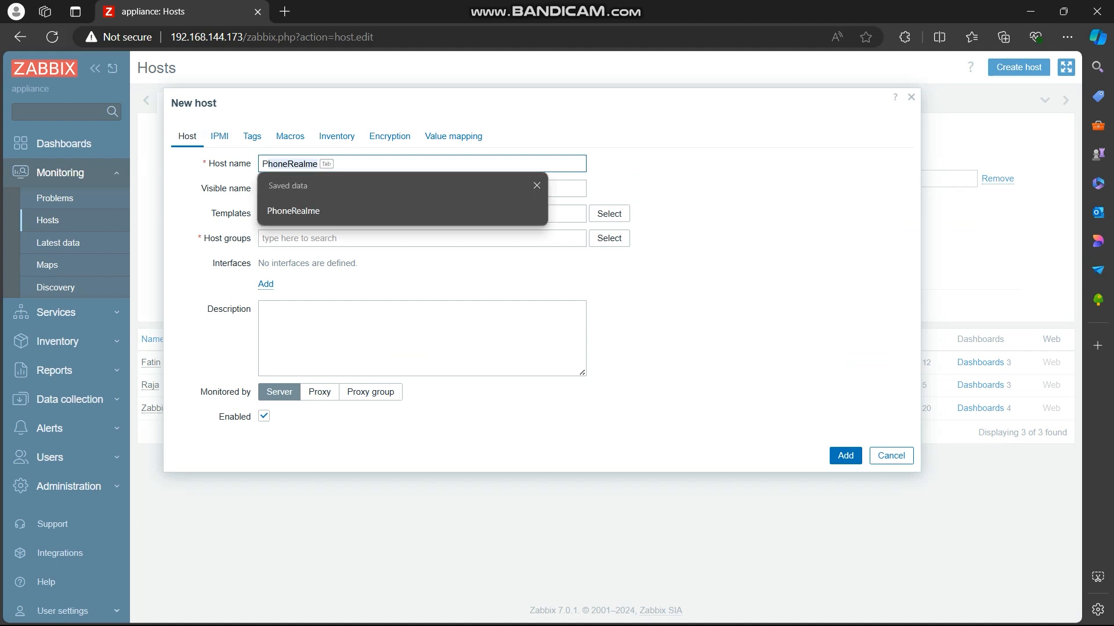
type("honeRealme")
key("Down")
key("Return")
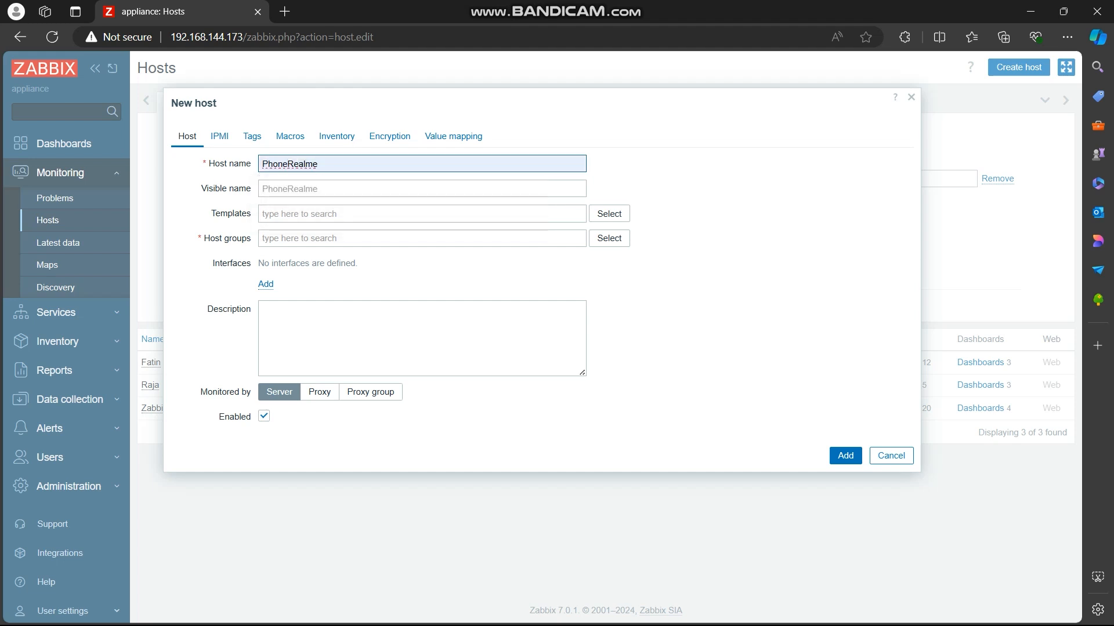
Step: Link the Windows by Zabbix agent template to the PhoneRealme host
left_click(421, 214)
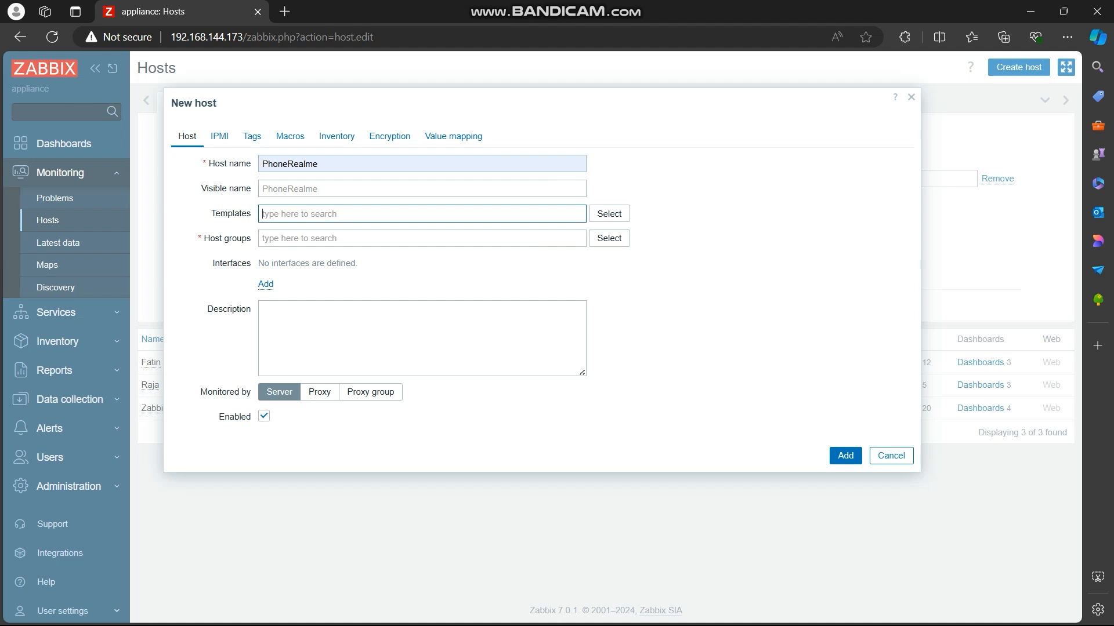
type("wins")
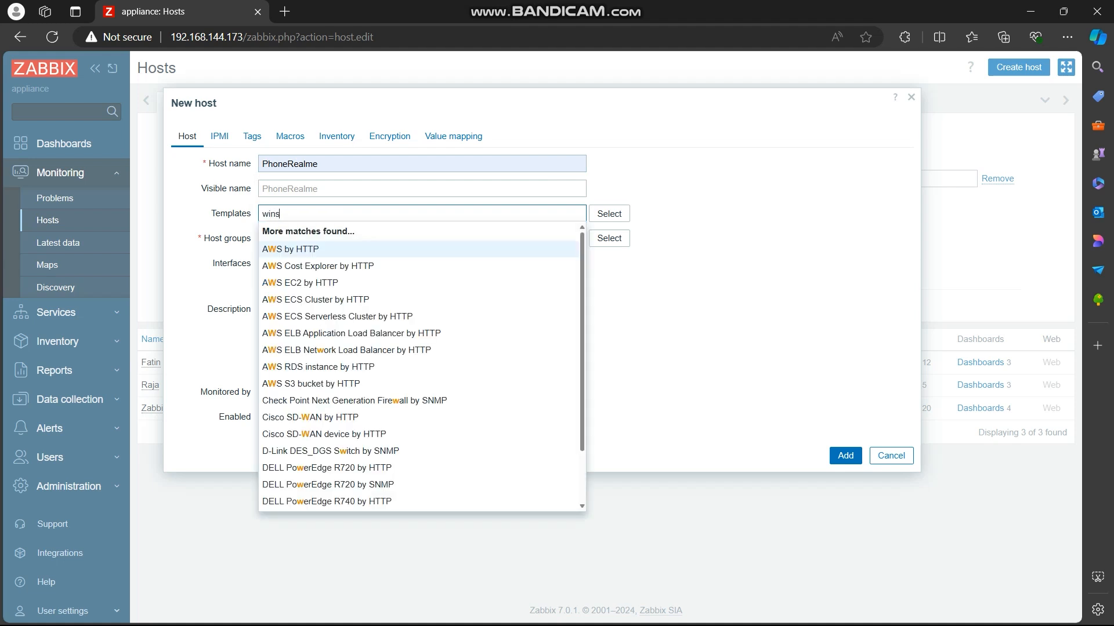
key("BackSpace")
type("dow")
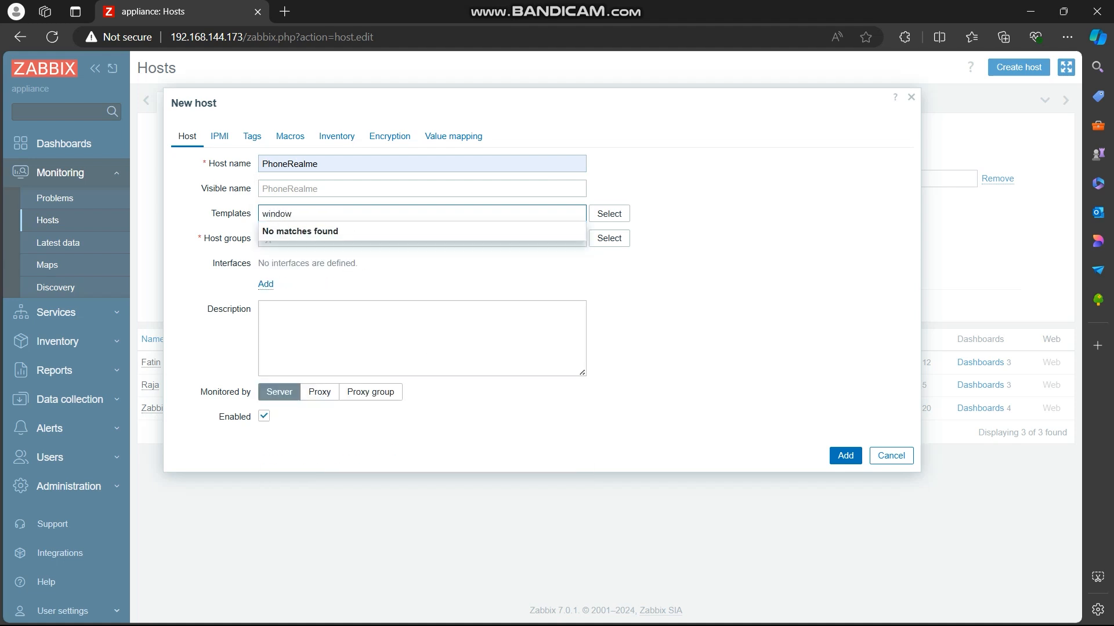
key("Down")
key("Return")
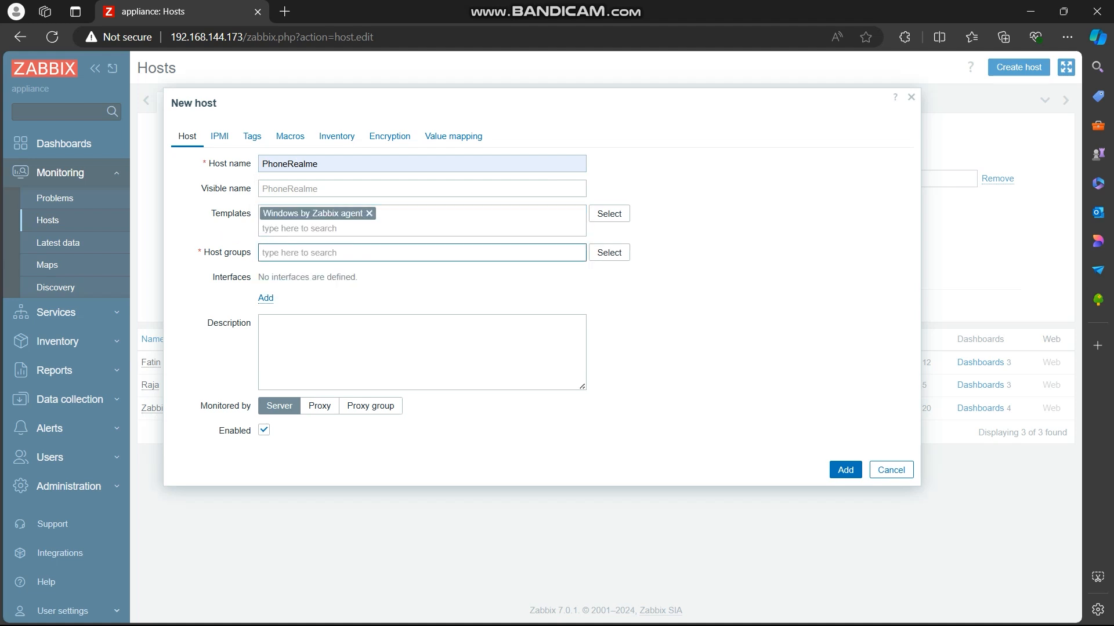
Step: Assign the PhoneRealme host to the windows and Zabbix servers host groups
key("Tab")
key("Return")
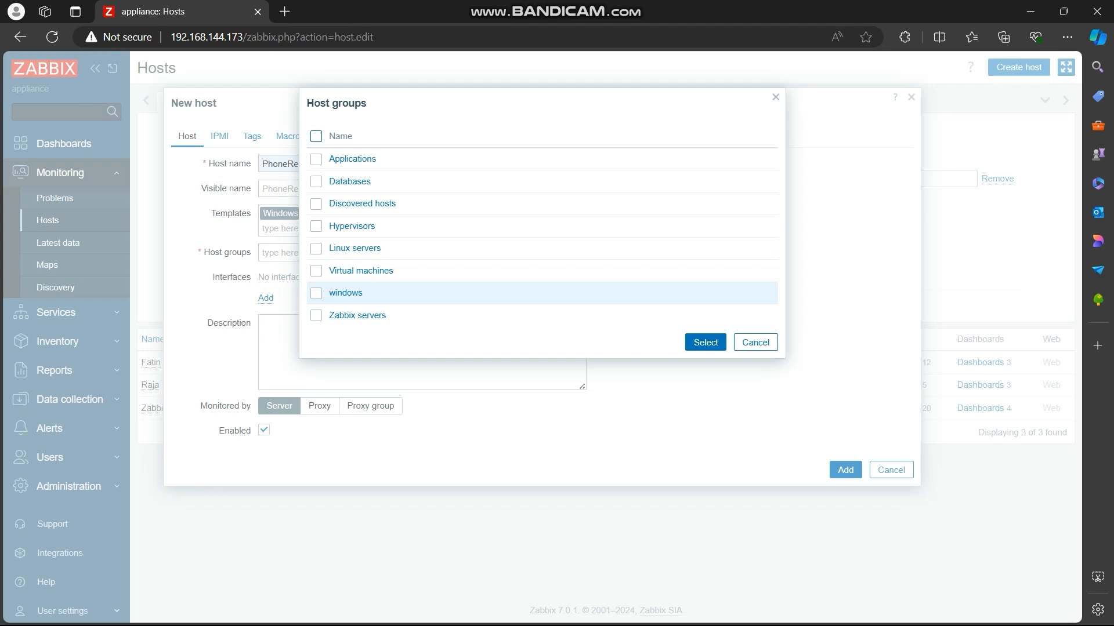
left_click(316, 294)
left_click(316, 316)
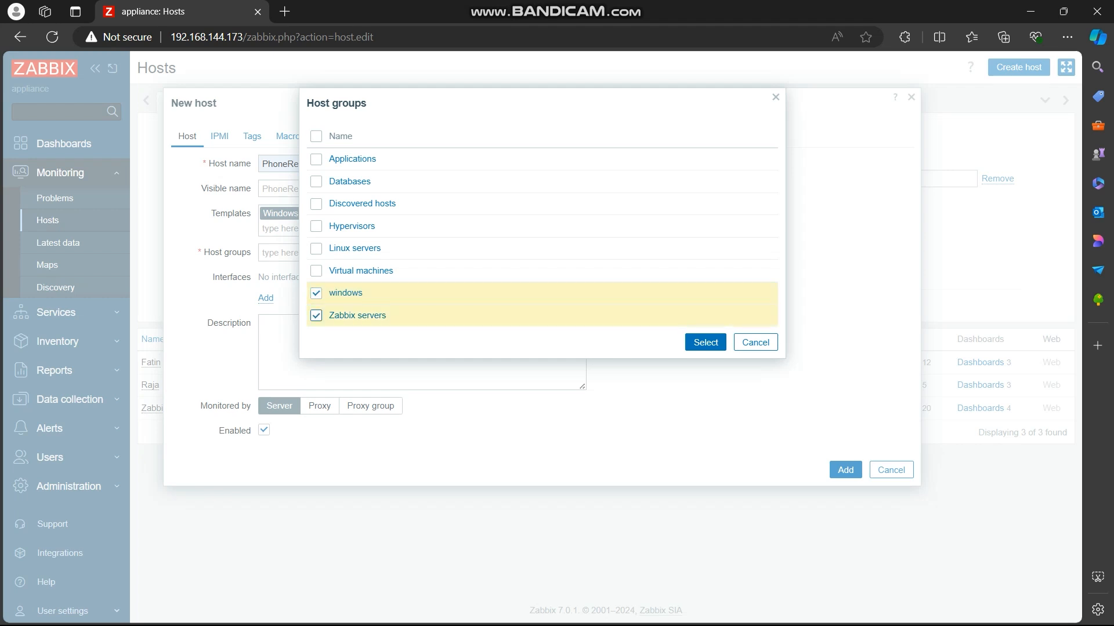
key("Tab")
key("Return")
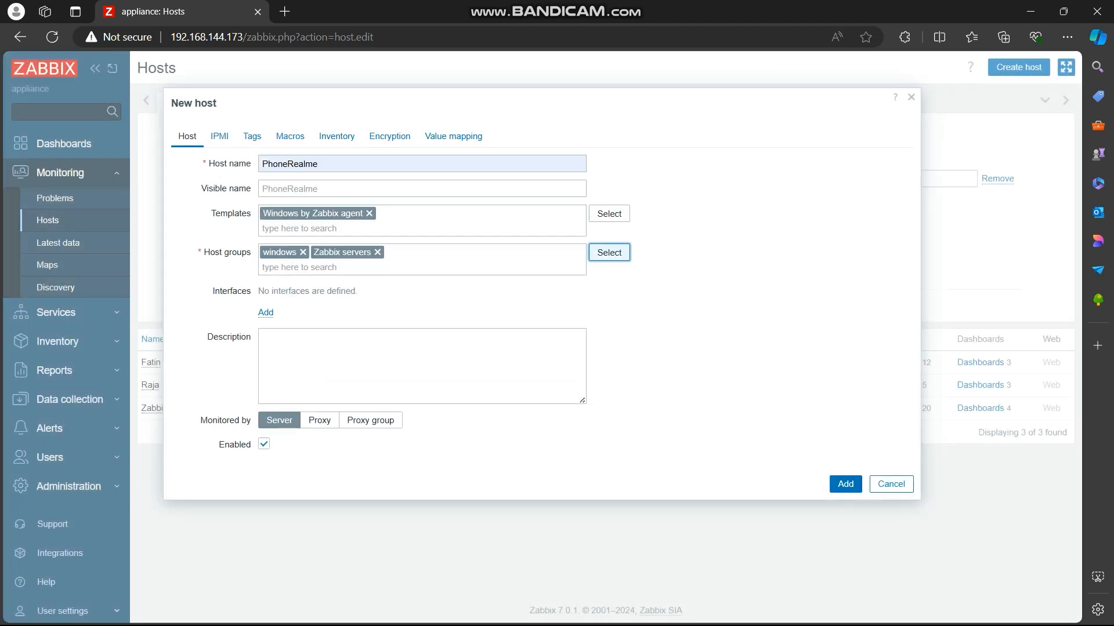
Step: Add an Agent interface to the PhoneRealme host and set its IP address to 192.168.144.174
key("Tab")
key("Return")
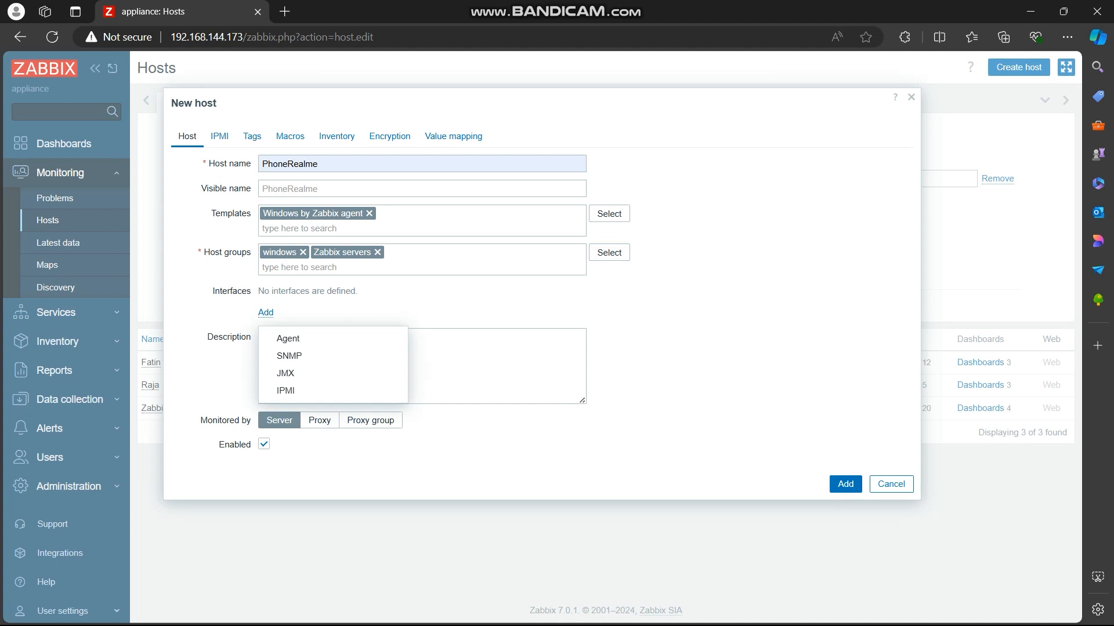
key("Down")
key("Return")
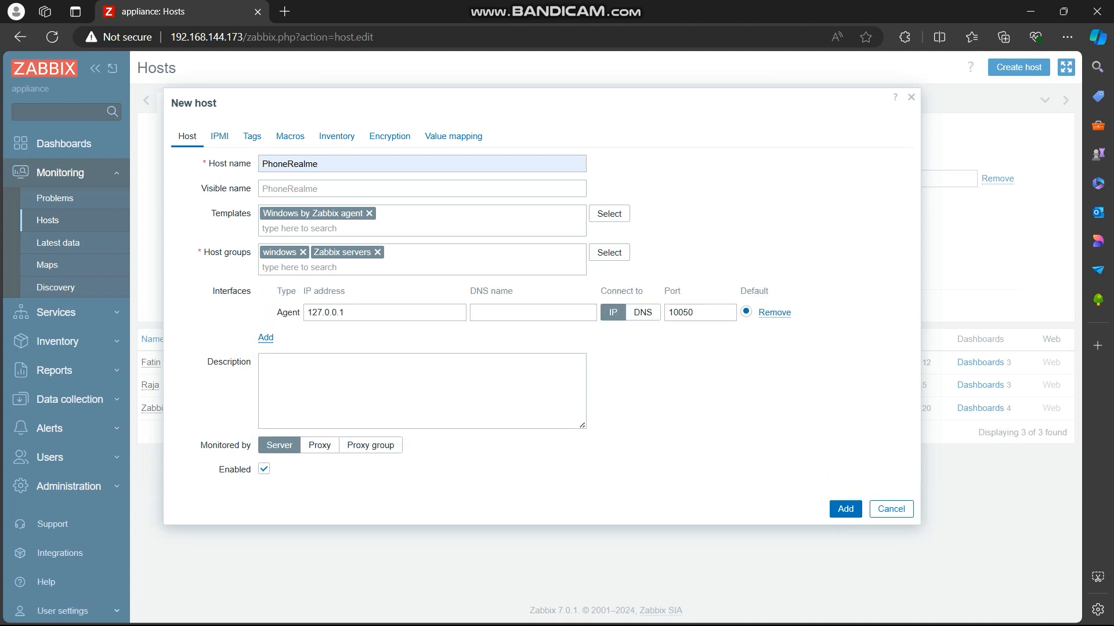
key("ctrl+a")
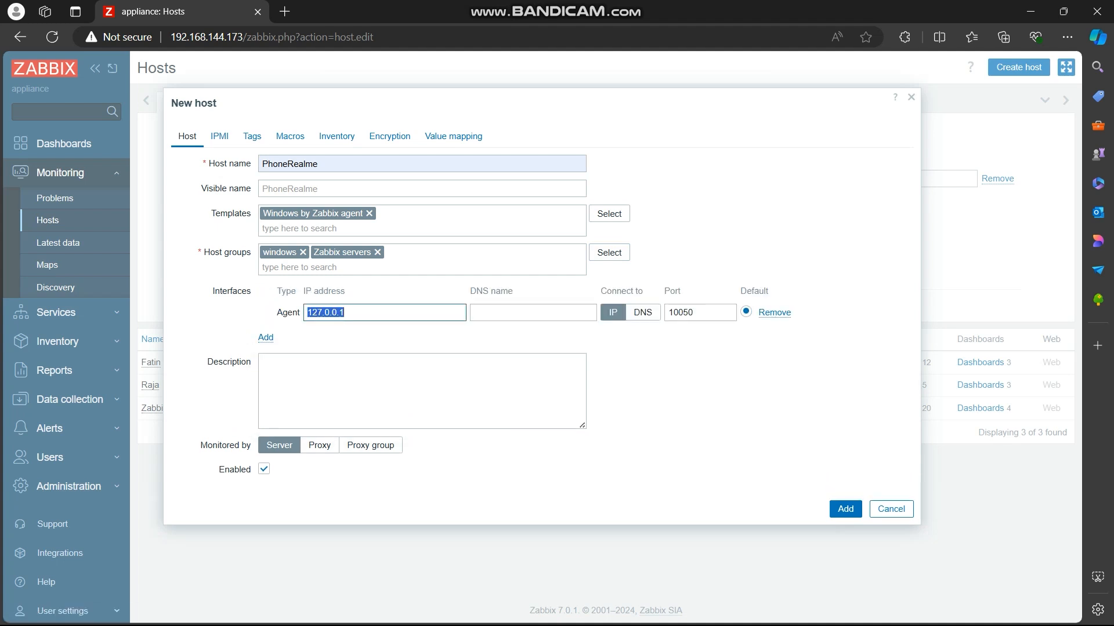
type("192.168.144.174")
Step: Save the PhoneRealme host and reload the hosts page to check its agent availability
key("Return")
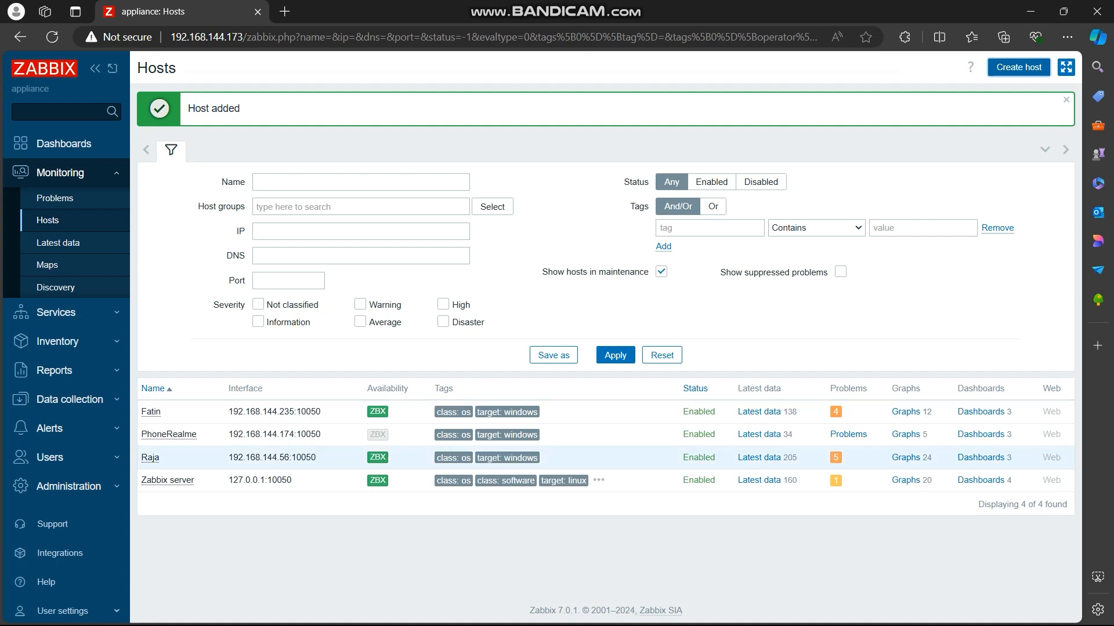
mouse_move(378, 457)
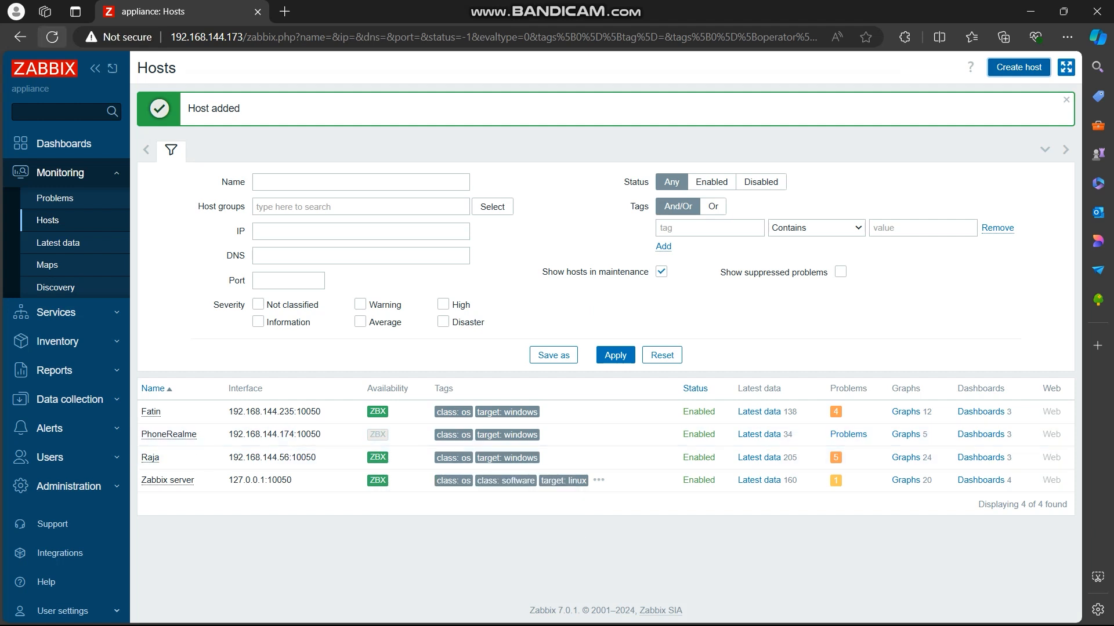
left_click(52, 36)
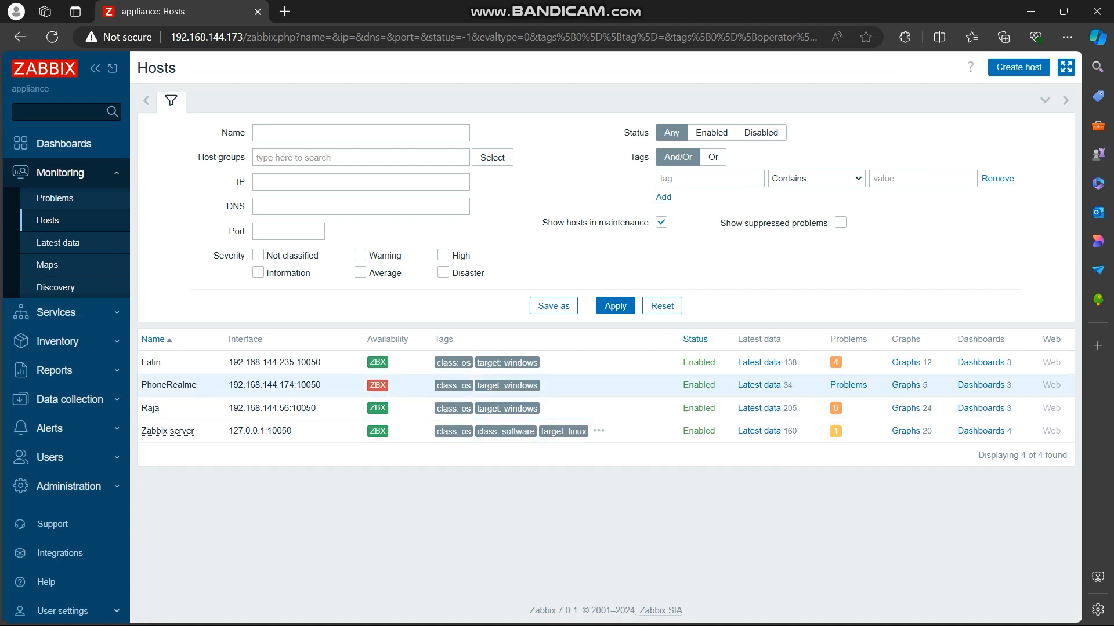
mouse_move(377, 385)
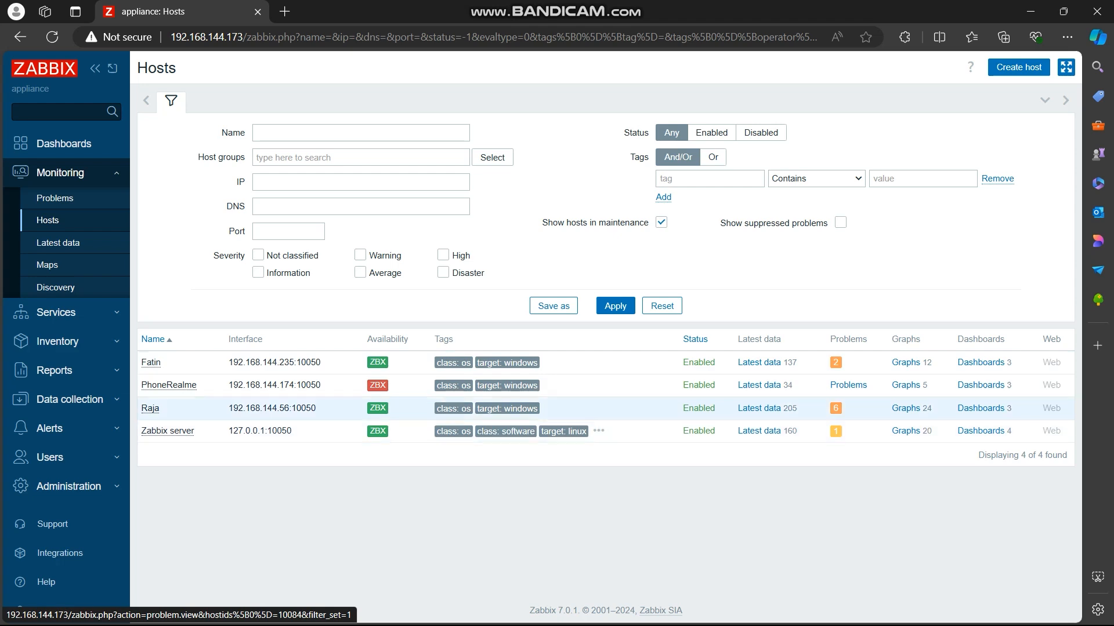
Step: Review the problems of the 192.168.144.56, PhoneRealme and 192.168.144.235 hosts one by one, and return to the hosts list
left_click(835, 408)
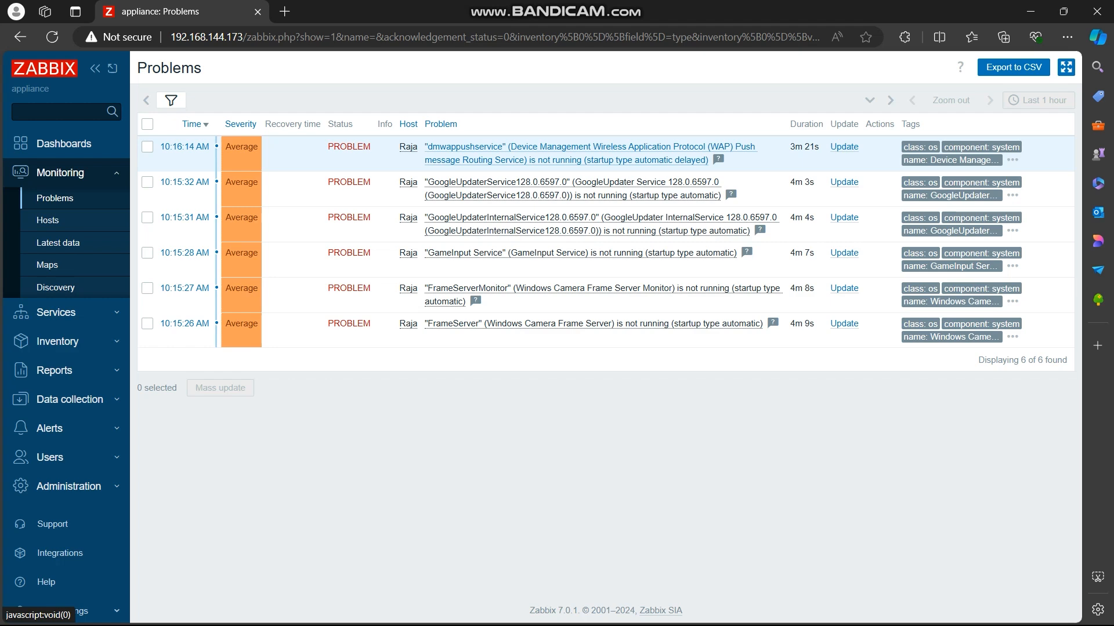
left_click(20, 37)
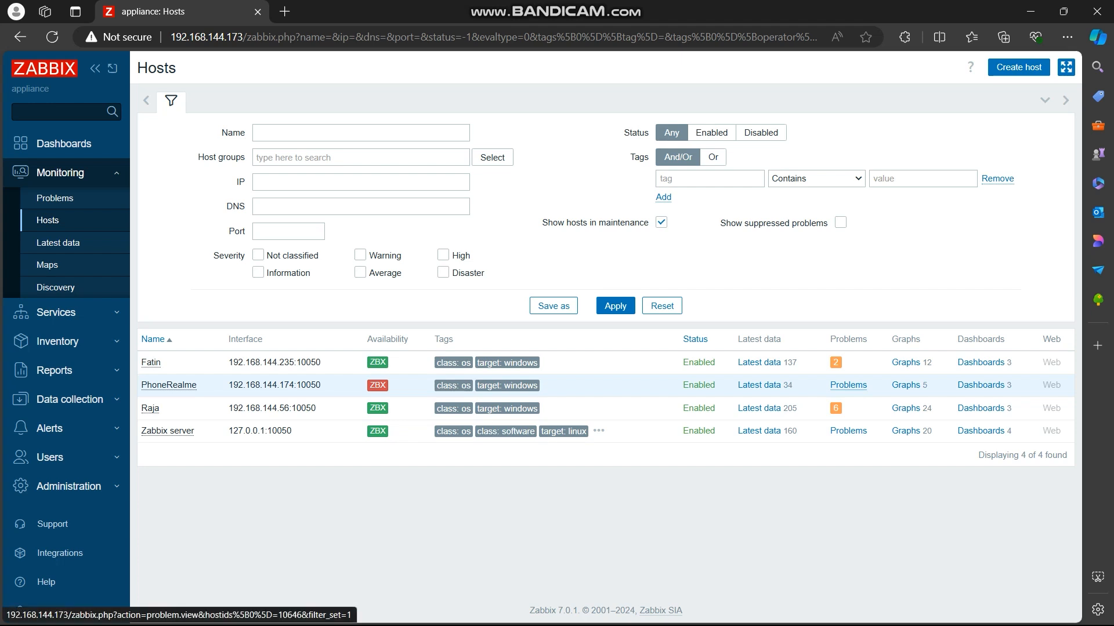
left_click(848, 385)
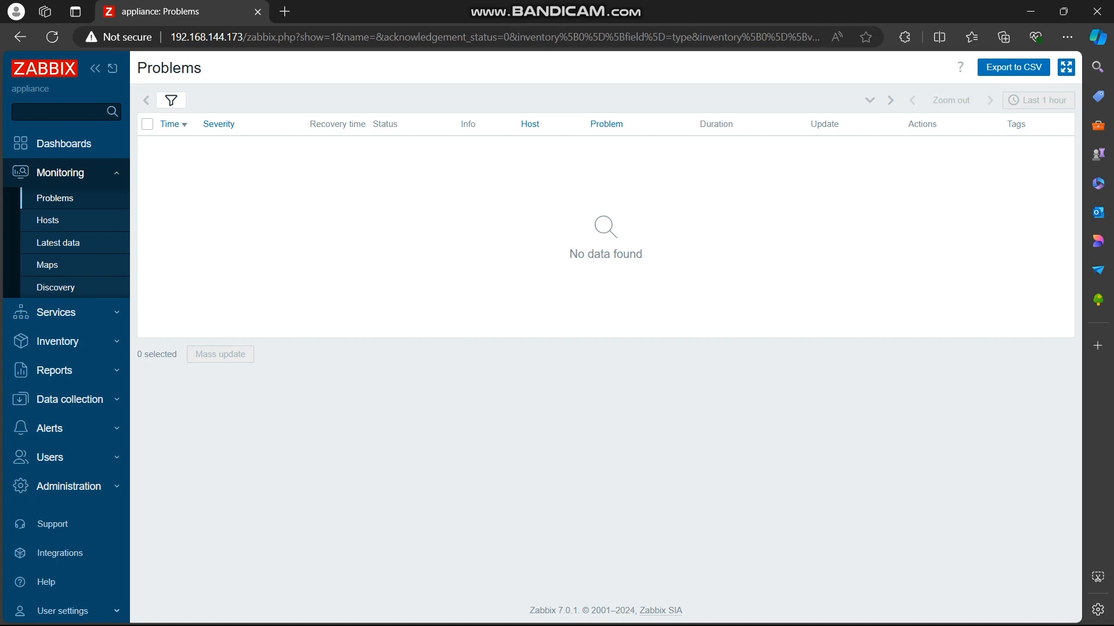
left_click(47, 220)
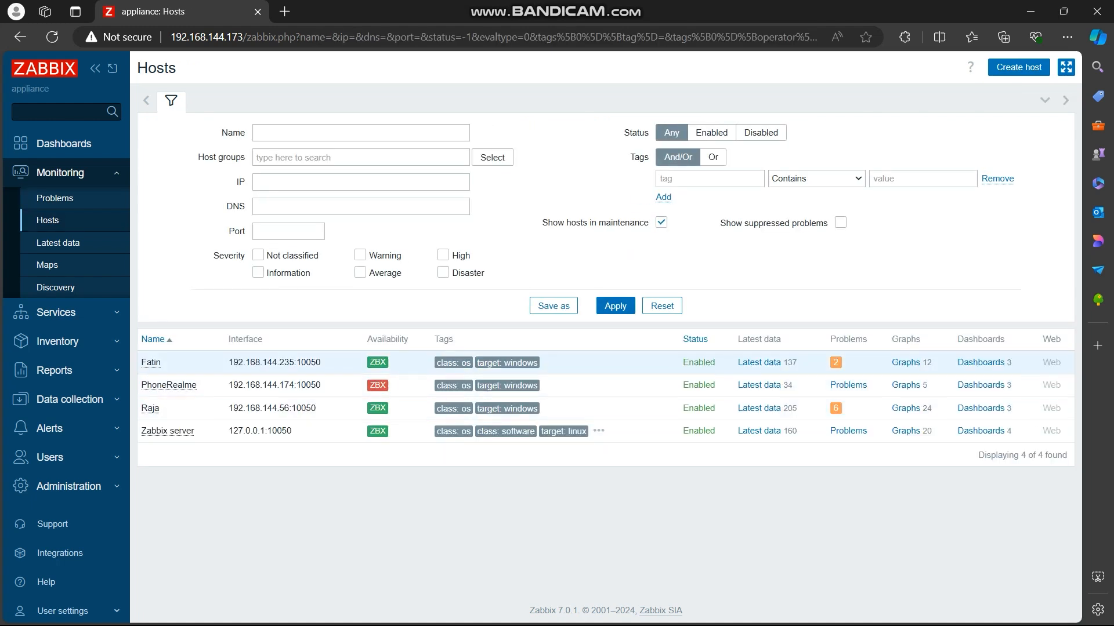
left_click(835, 362)
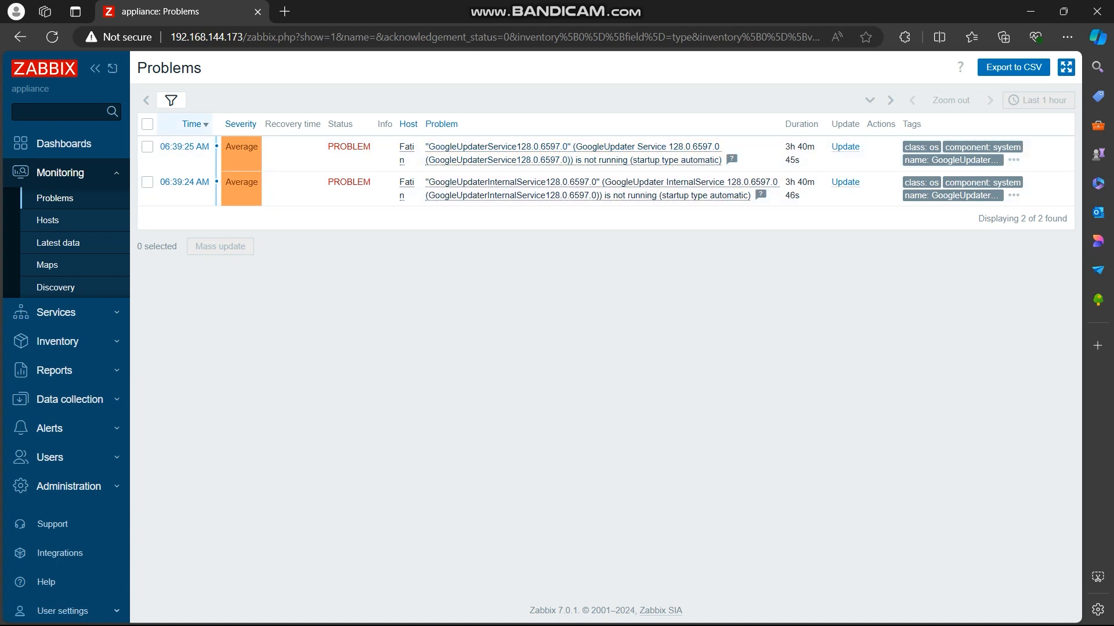
left_click(20, 37)
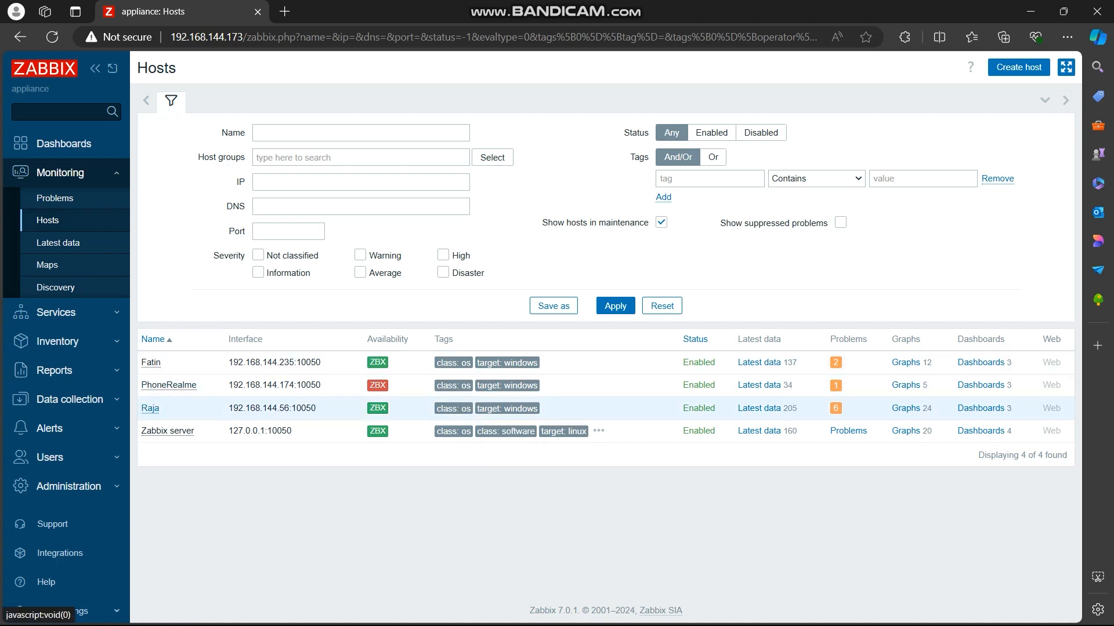
Step: Open the item configuration of the 192.168.144.56 host, look at the blank new item form and close it without saving
left_click(150, 408)
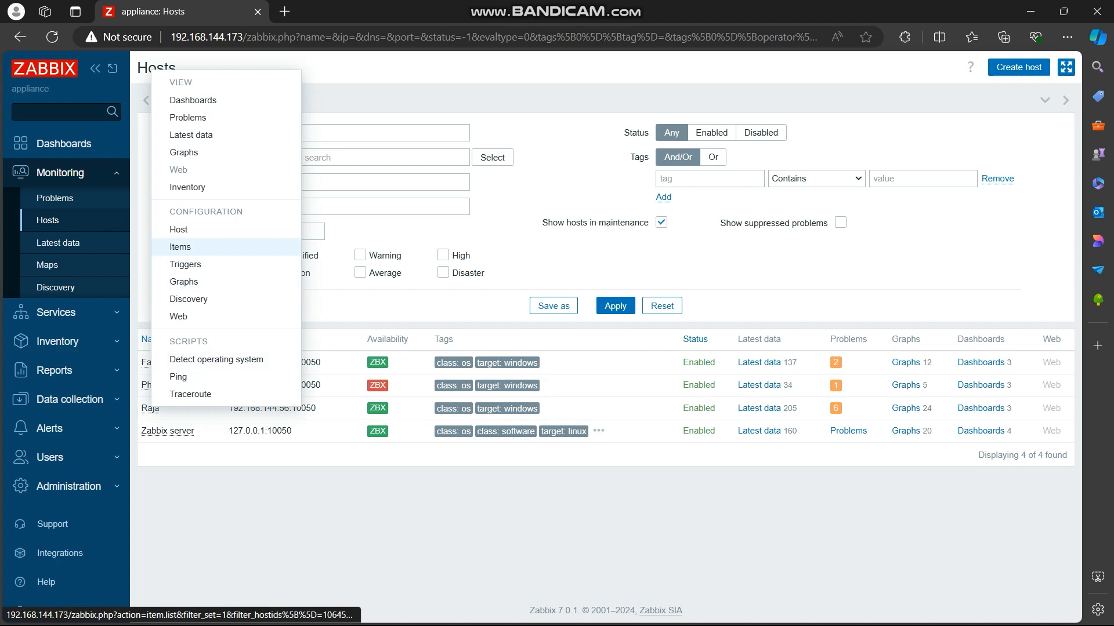
left_click(180, 246)
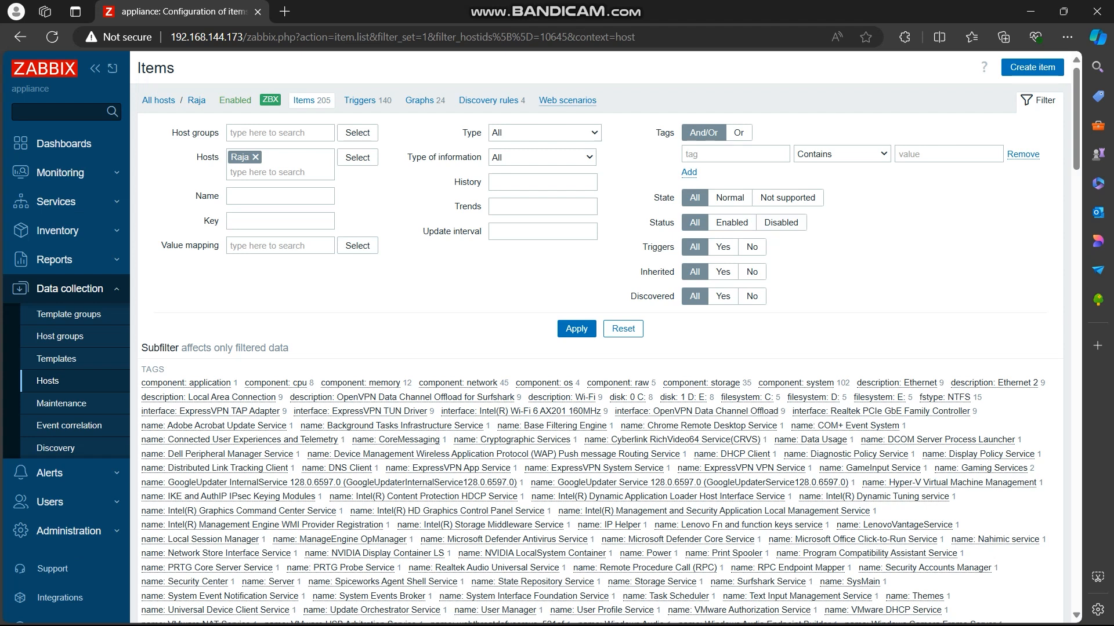
left_click(1032, 67)
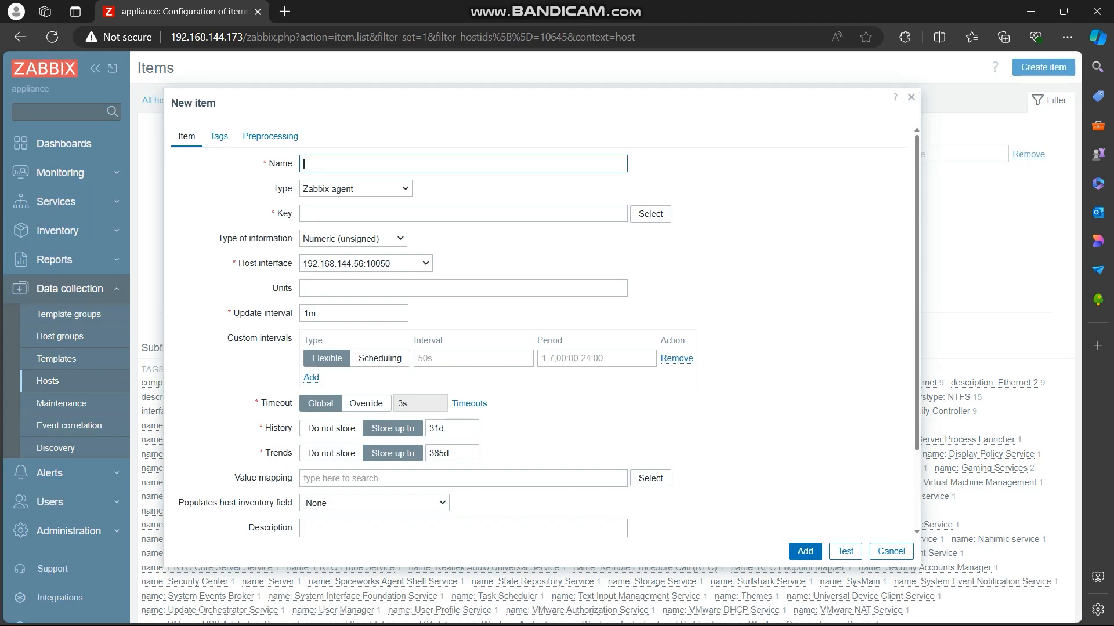
left_click(912, 98)
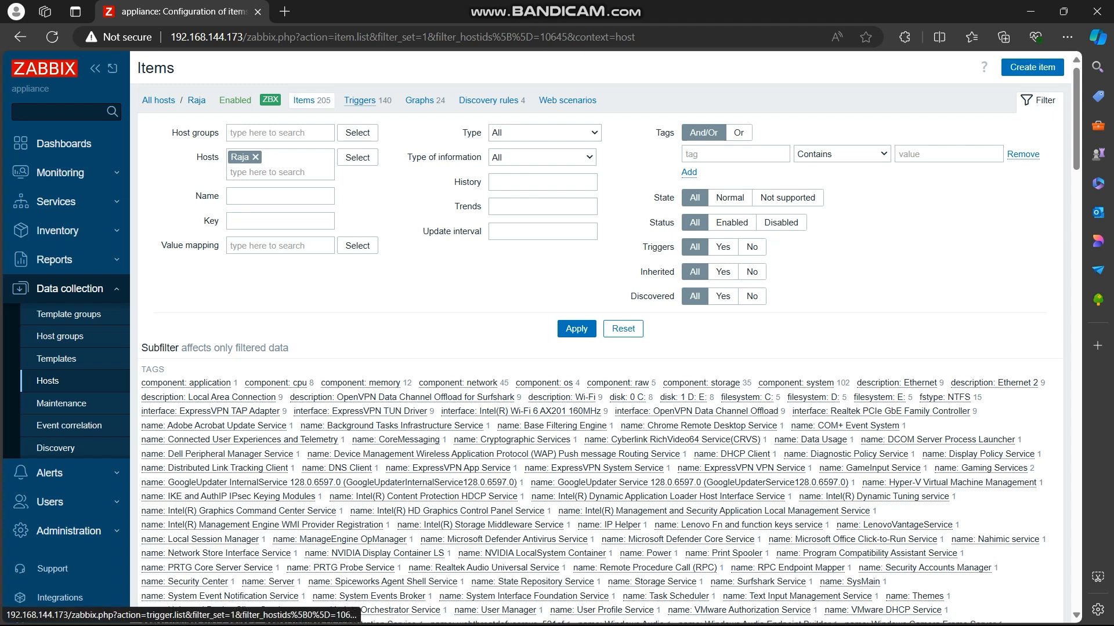
Step: Examine the same host's trigger and graph configuration, including the blank forms for creating a trigger and a graph
left_click(359, 100)
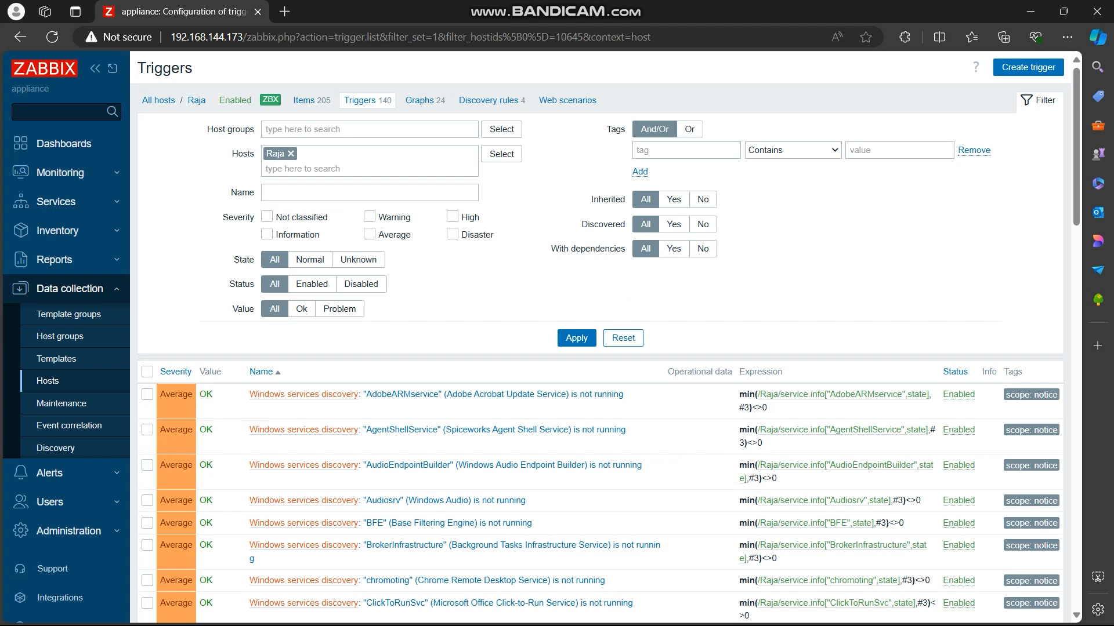
left_click(1027, 67)
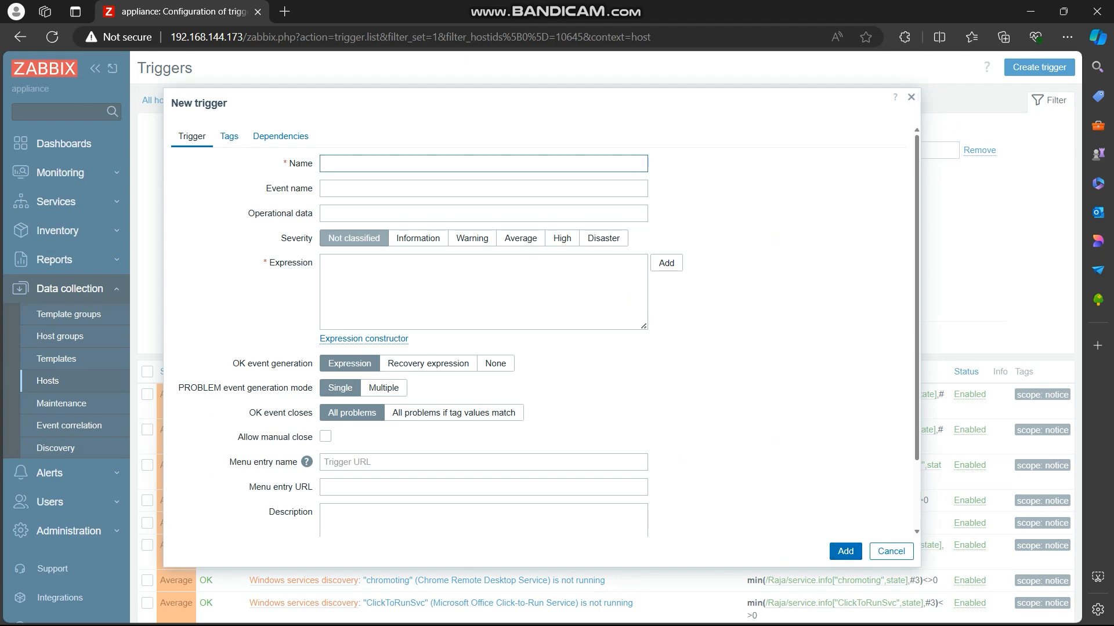
left_click(911, 97)
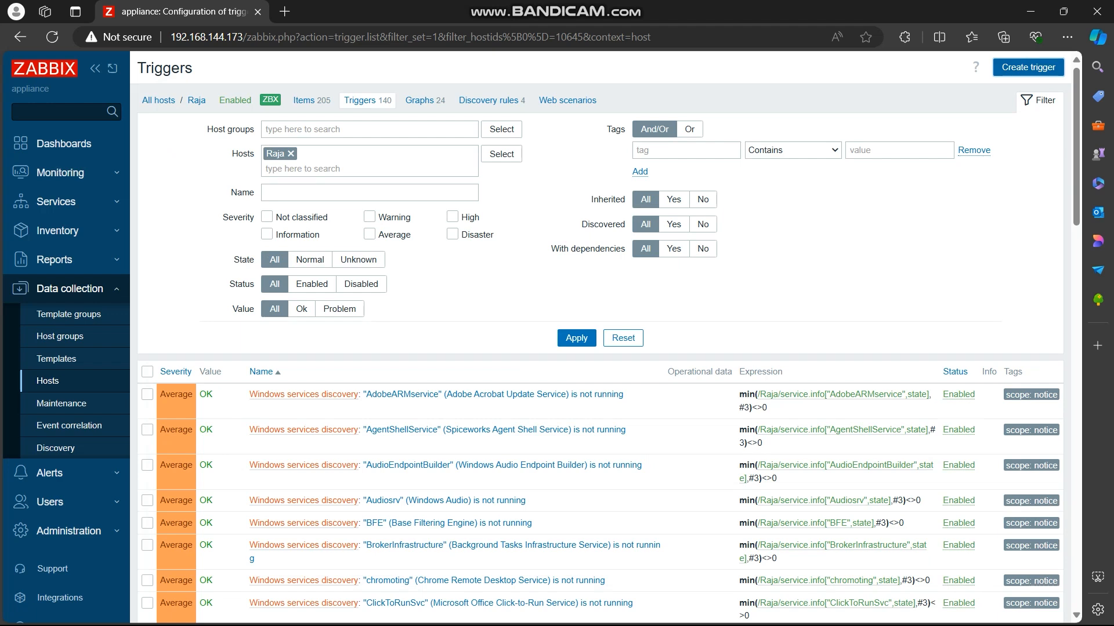
left_click(419, 101)
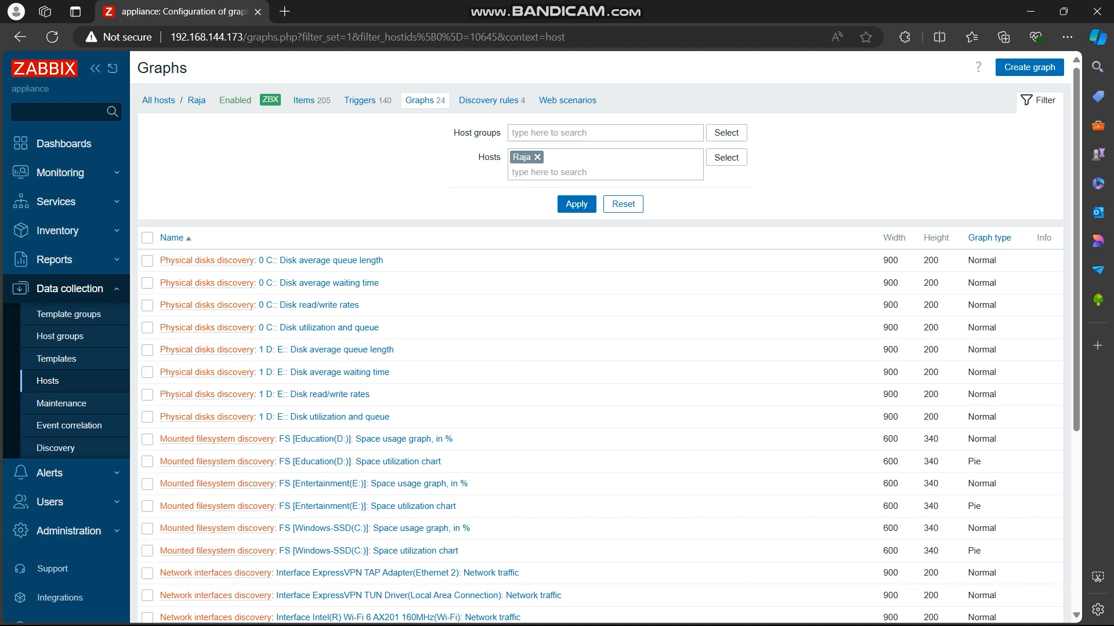
left_click(1030, 67)
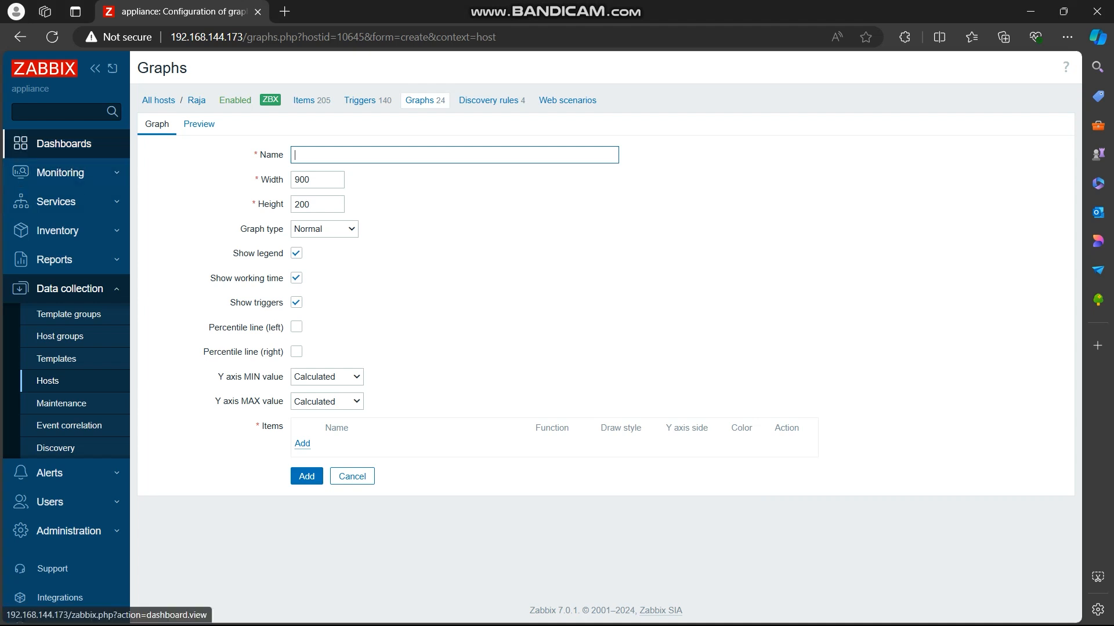
Step: View the Global view dashboard, the scheduled reports and the availability report
left_click(64, 144)
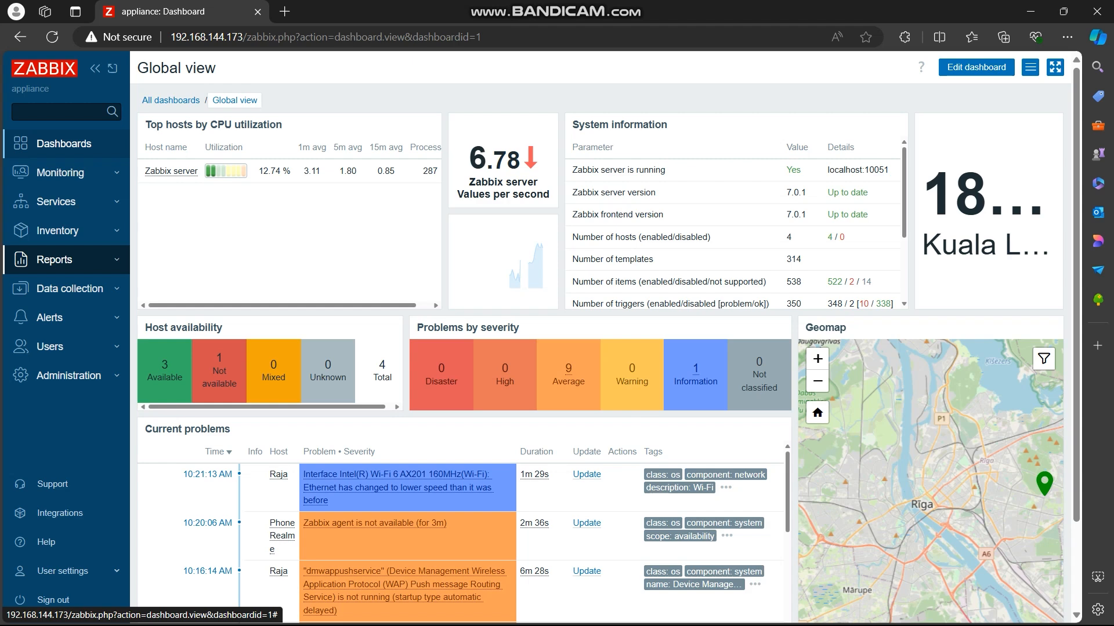
left_click(54, 259)
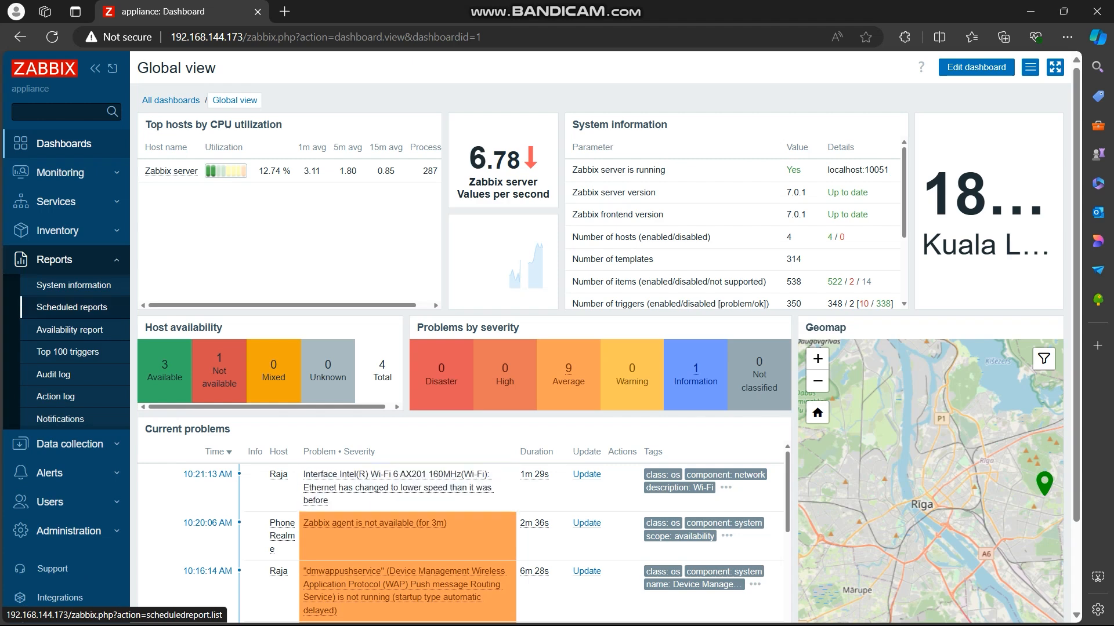
left_click(71, 307)
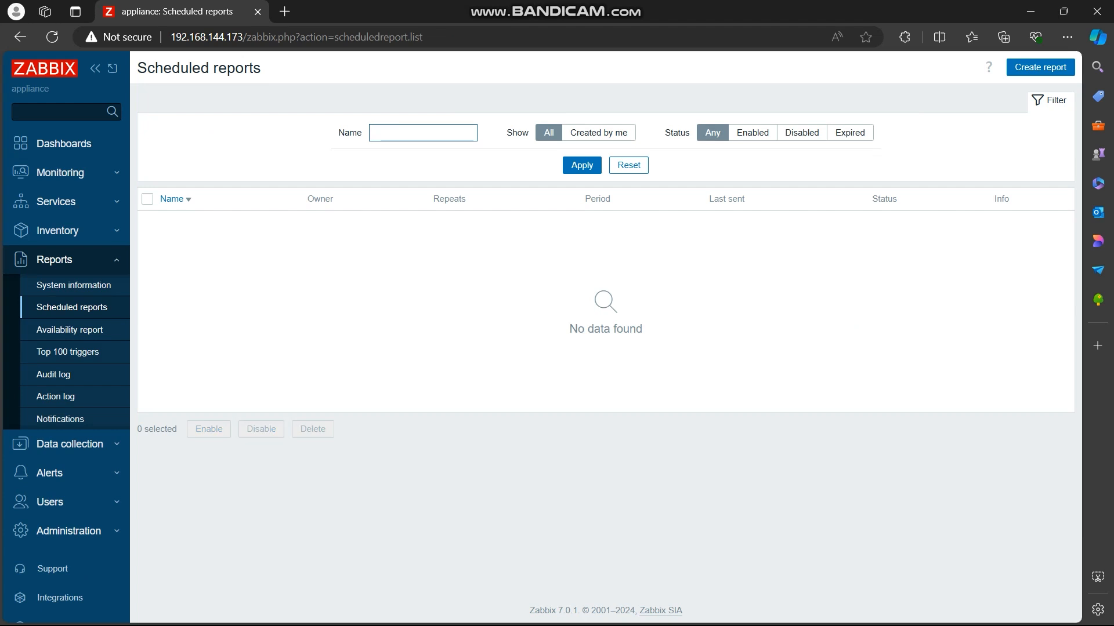
left_click(70, 330)
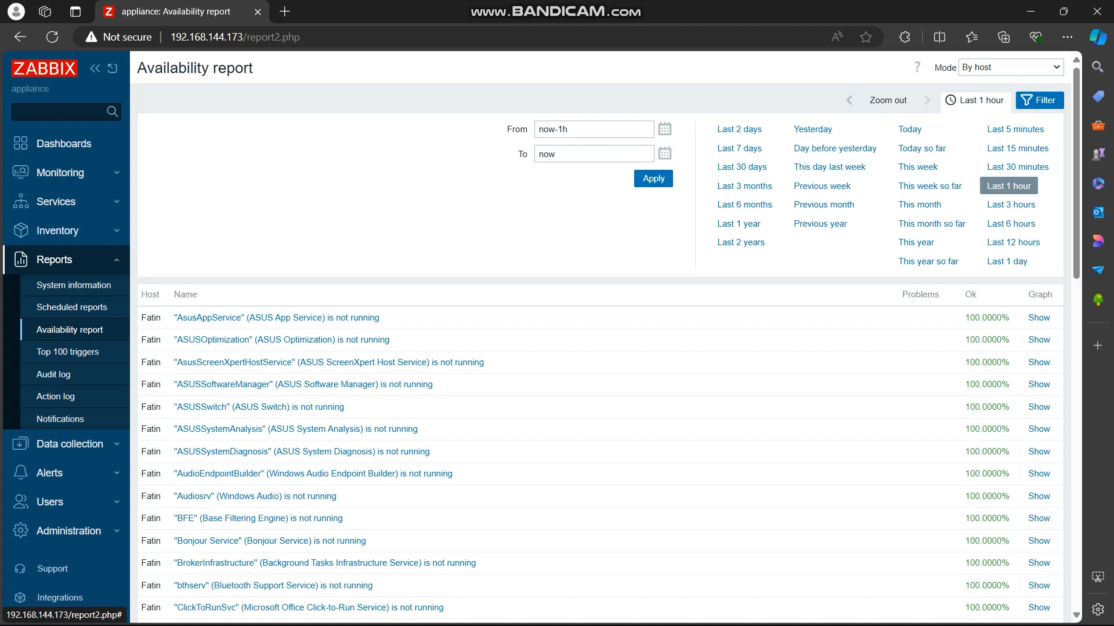
left_click(54, 259)
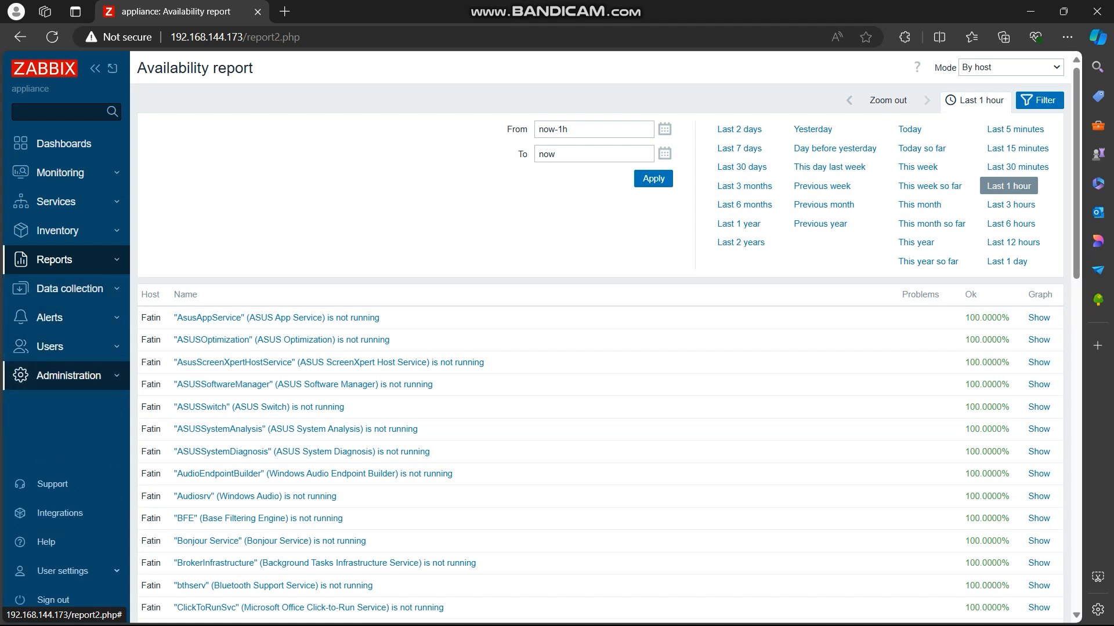
Step: Open the list of user groups
left_click(52, 346)
left_click(60, 372)
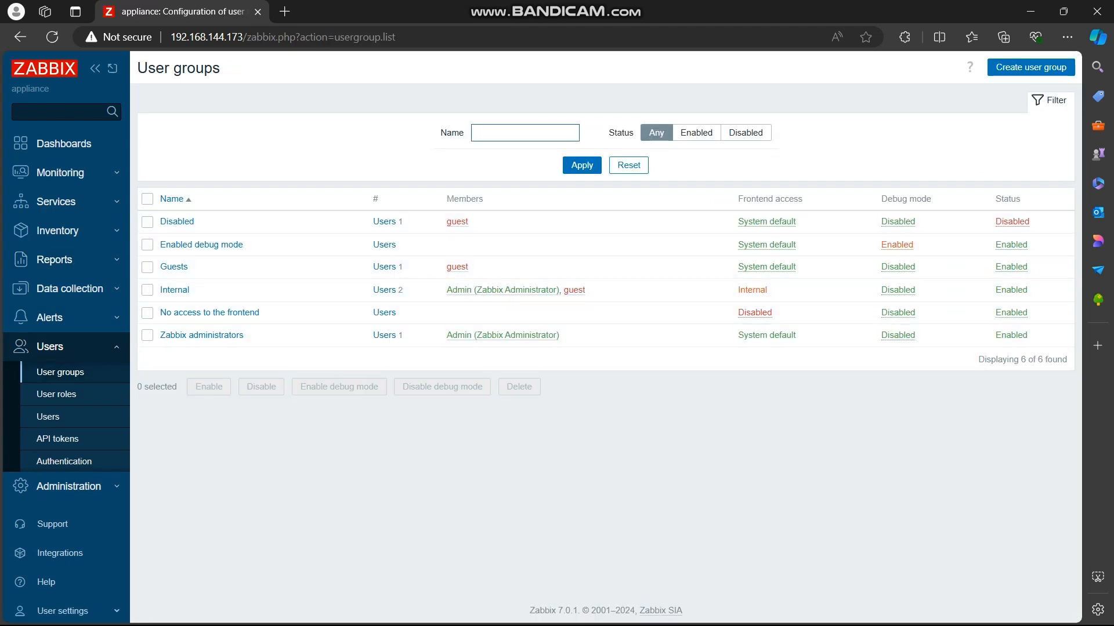
Step: View the list of users, and check the availability of the monitored hosts
left_click(48, 416)
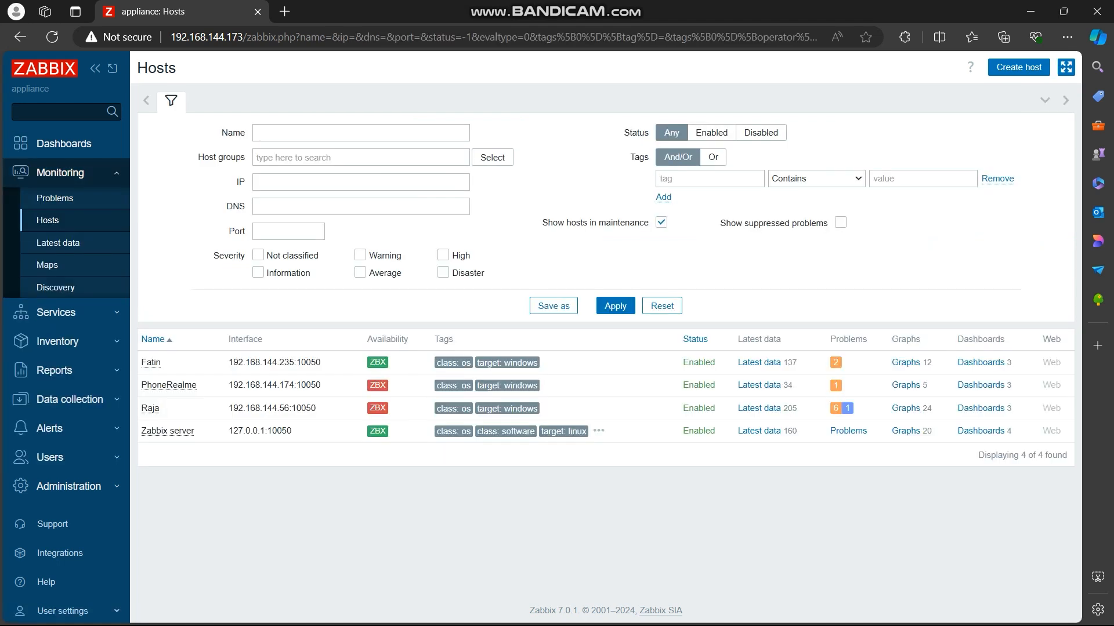
mouse_move(377, 408)
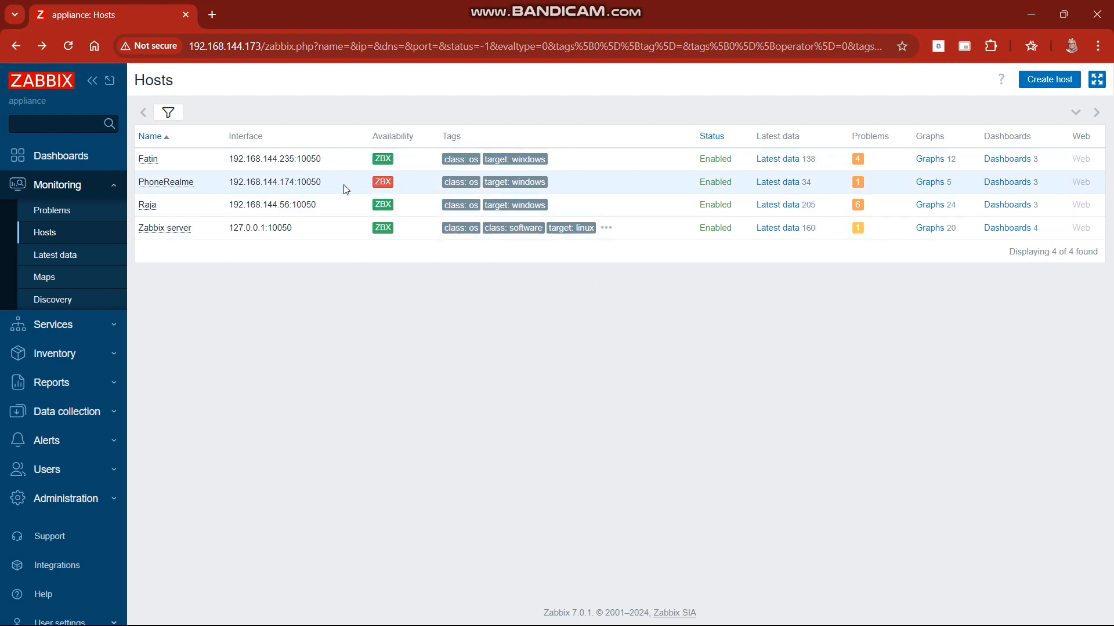
Step: Open the graphs of the 192.168.144.235 host and look through its CPU, memory and swap graphs
left_click(932, 160)
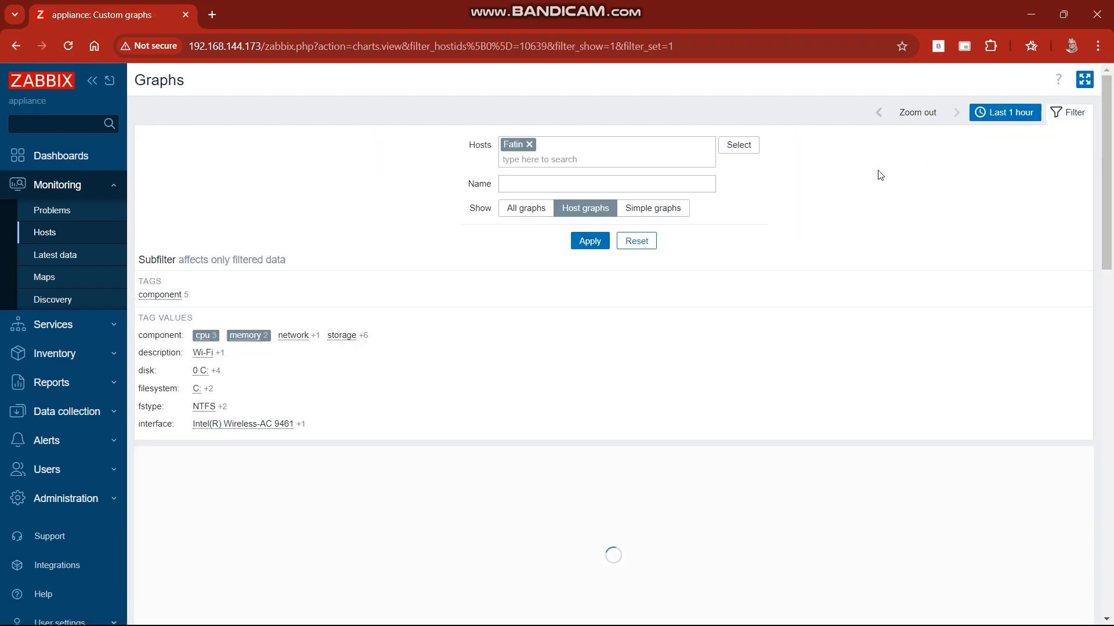
scroll(764, 278, "down", 2)
scroll(763, 278, "down", 3)
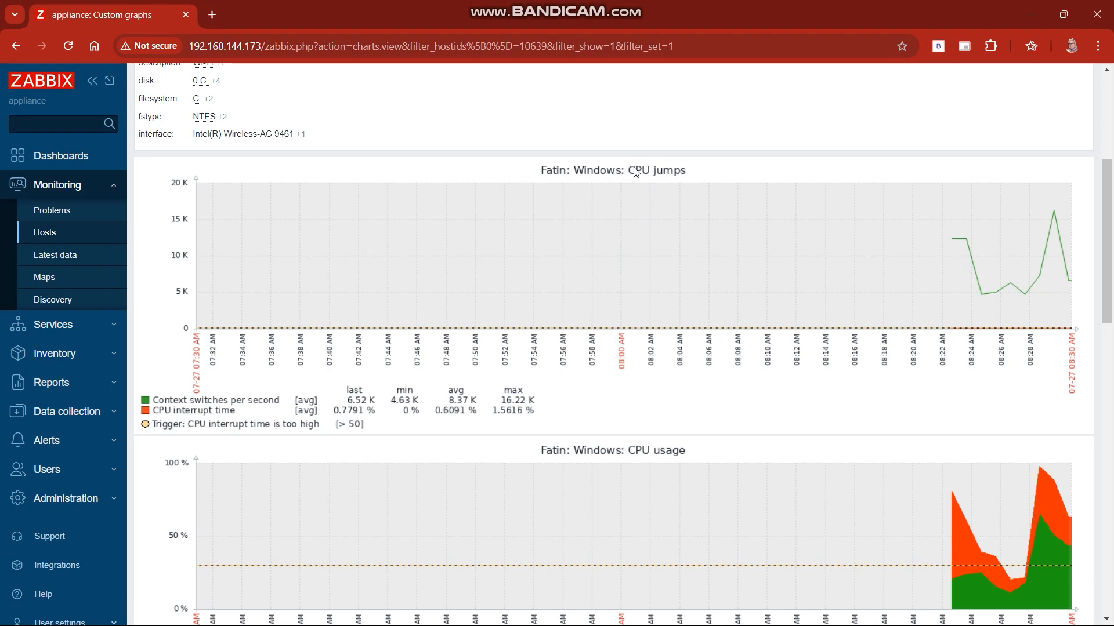
scroll(636, 468, "down", 5)
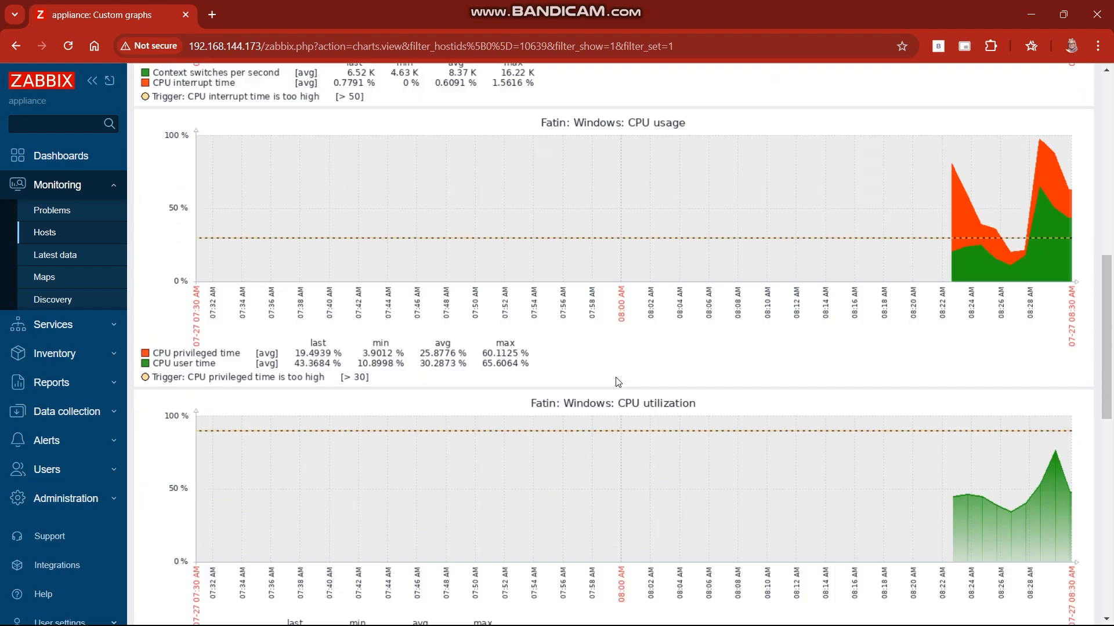
scroll(618, 382, "down", 1)
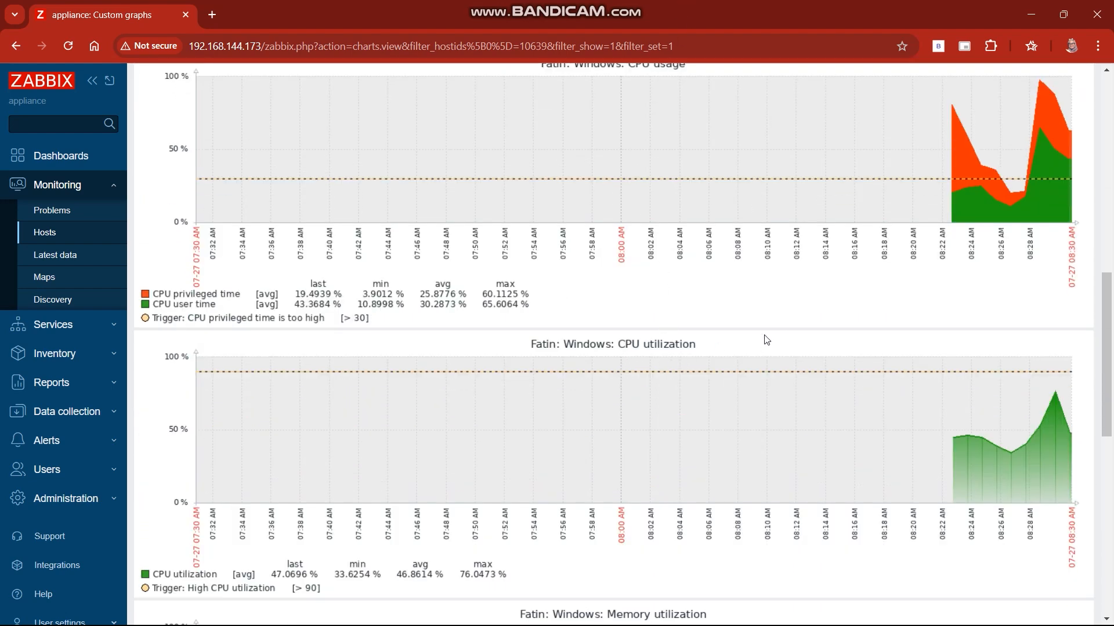
scroll(618, 359, "down", 6)
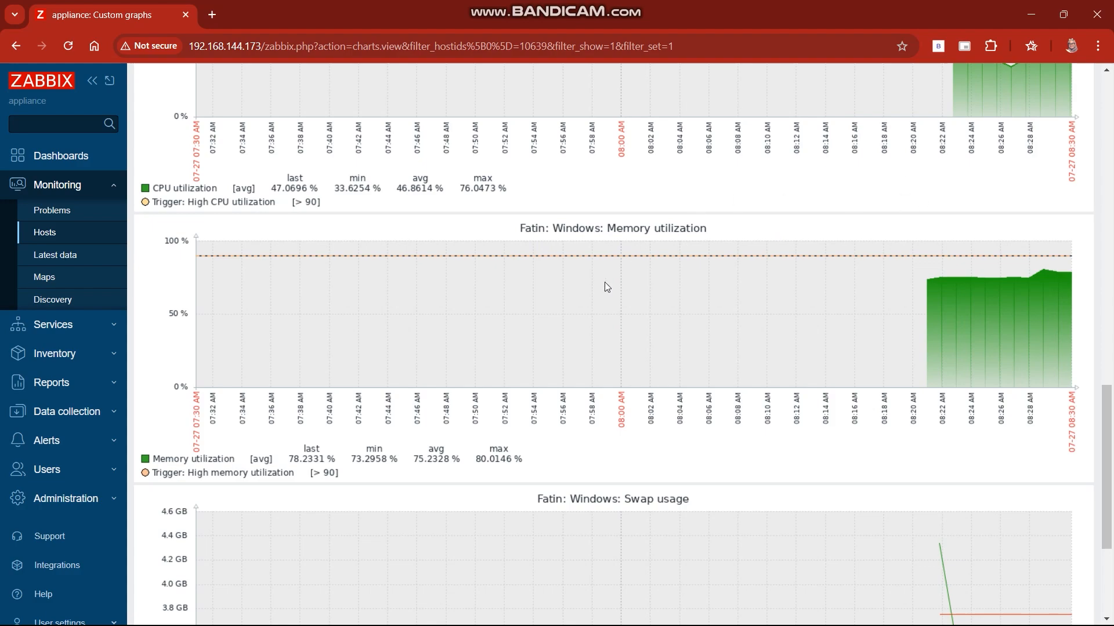
scroll(650, 302, "down", 4)
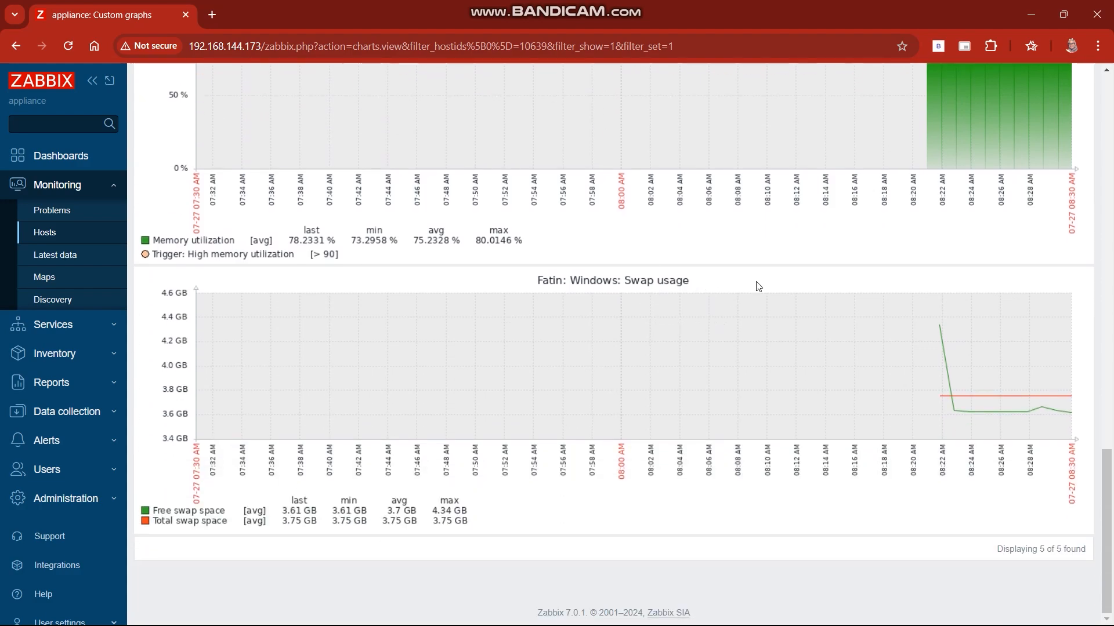
scroll(659, 331, "up", 14)
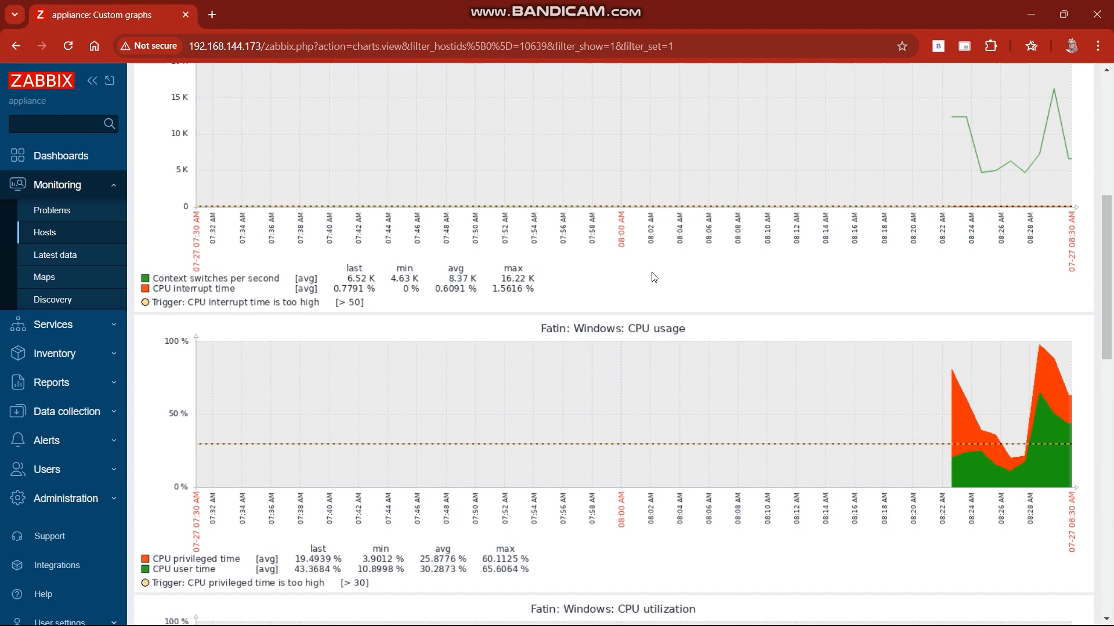
scroll(652, 276, "up", 3)
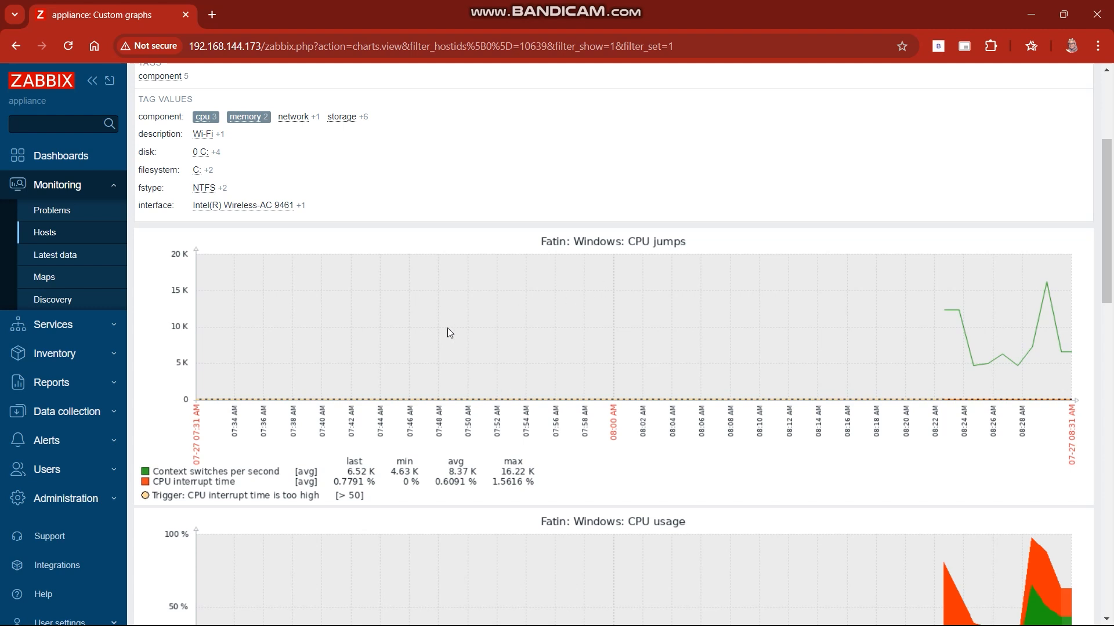
Step: Examine the host's CPU jumps, CPU usage and CPU utilization graphs in detail
scroll(447, 328, "down", 2)
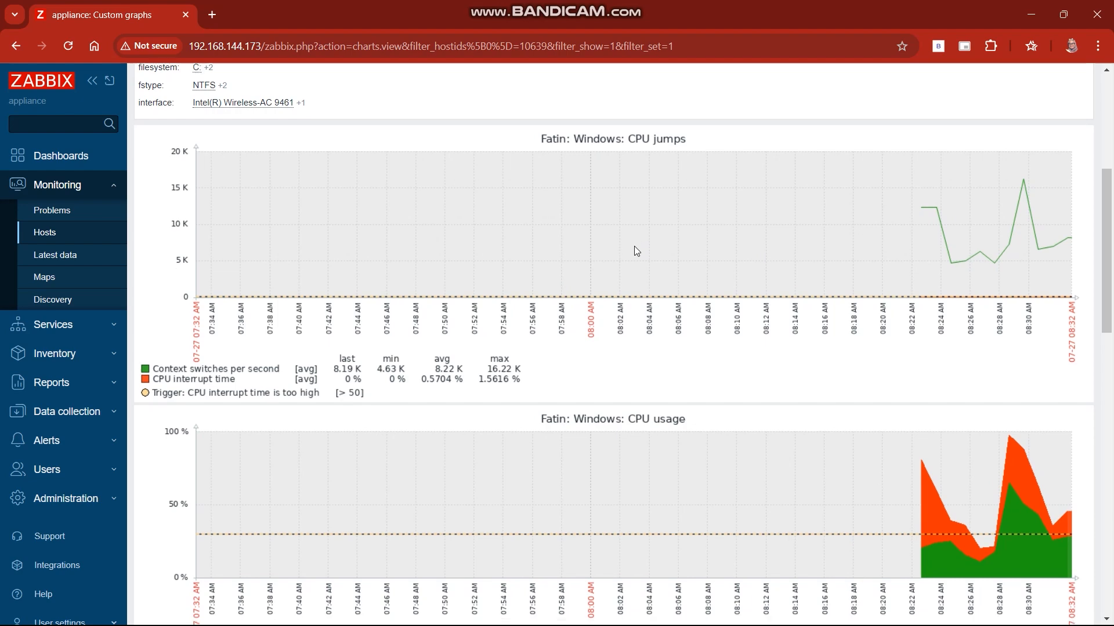
scroll(634, 246, "down", 1)
scroll(649, 229, "up", 1)
scroll(649, 243, "down", 1)
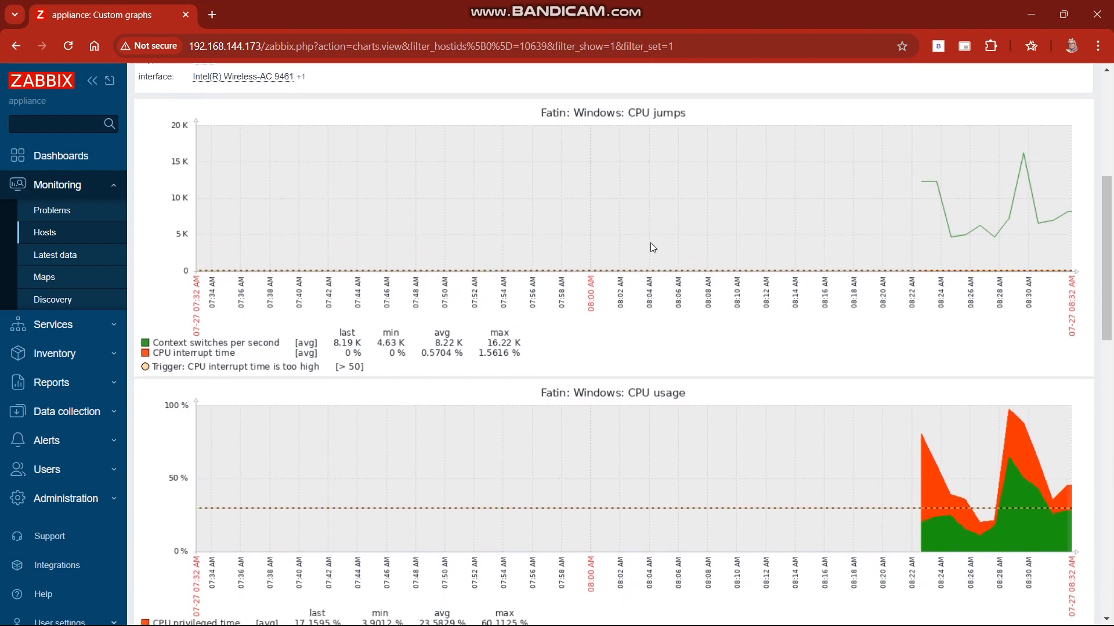
scroll(651, 243, "down", 2)
scroll(652, 247, "down", 1)
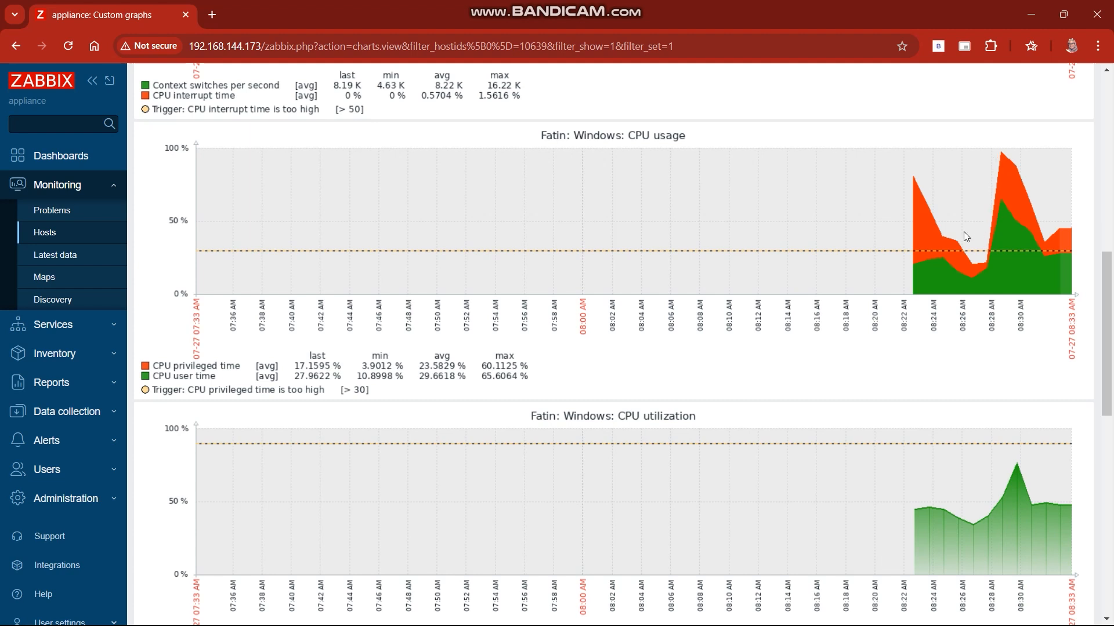
scroll(739, 372, "down", 3)
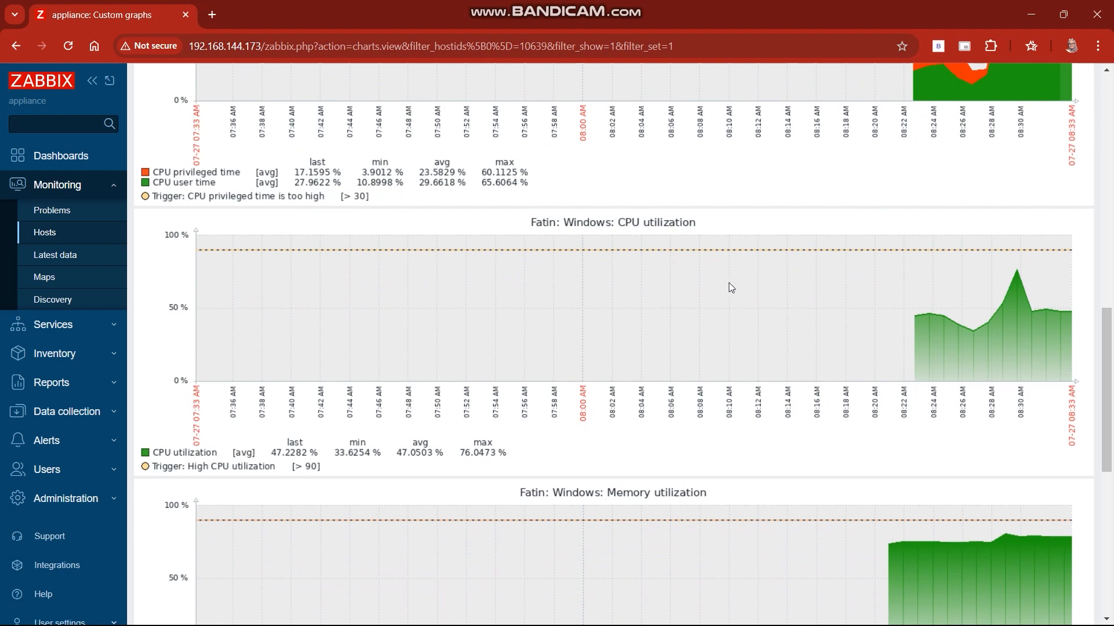
scroll(756, 185, "down", 2)
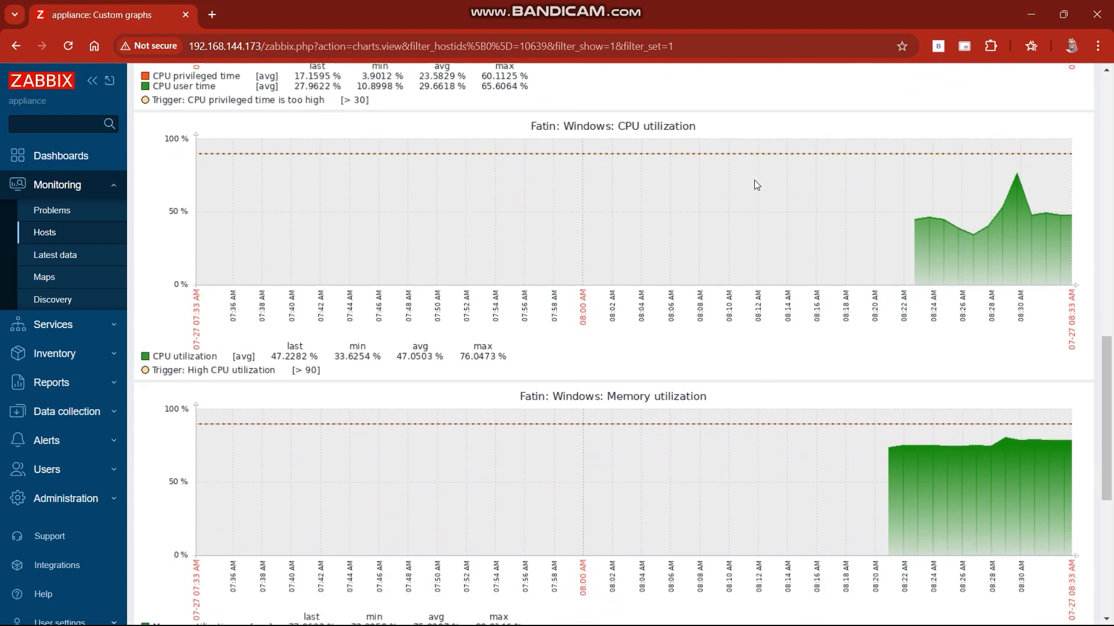
scroll(767, 169, "up", 2)
scroll(764, 174, "down", 2)
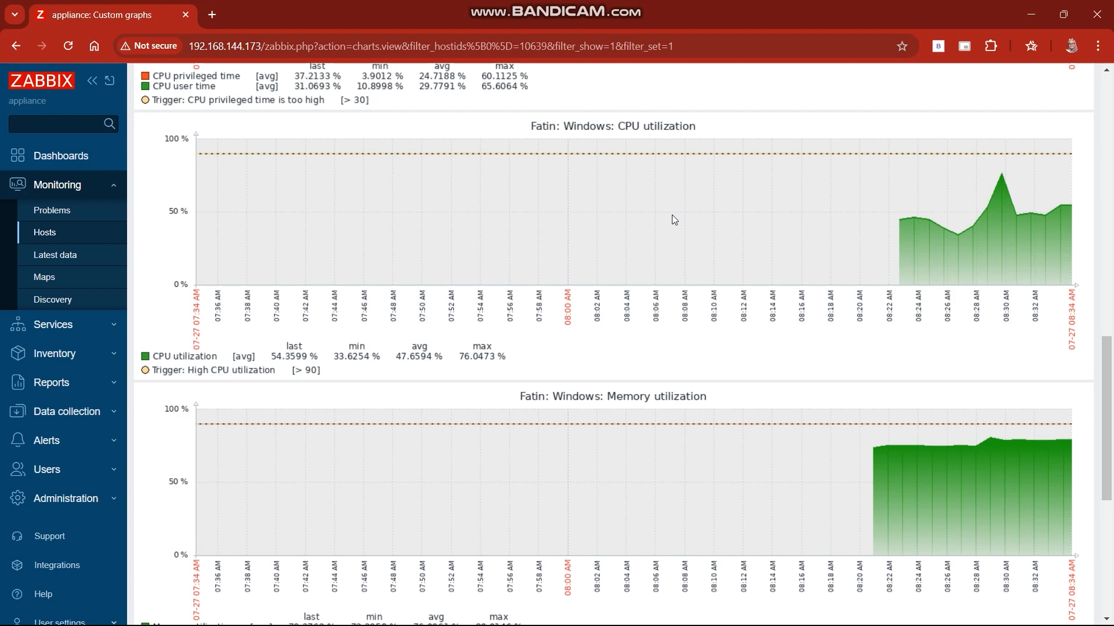
Step: Examine the host's memory utilization and swap usage graphs and return to the hosts list
scroll(674, 219, "down", 3)
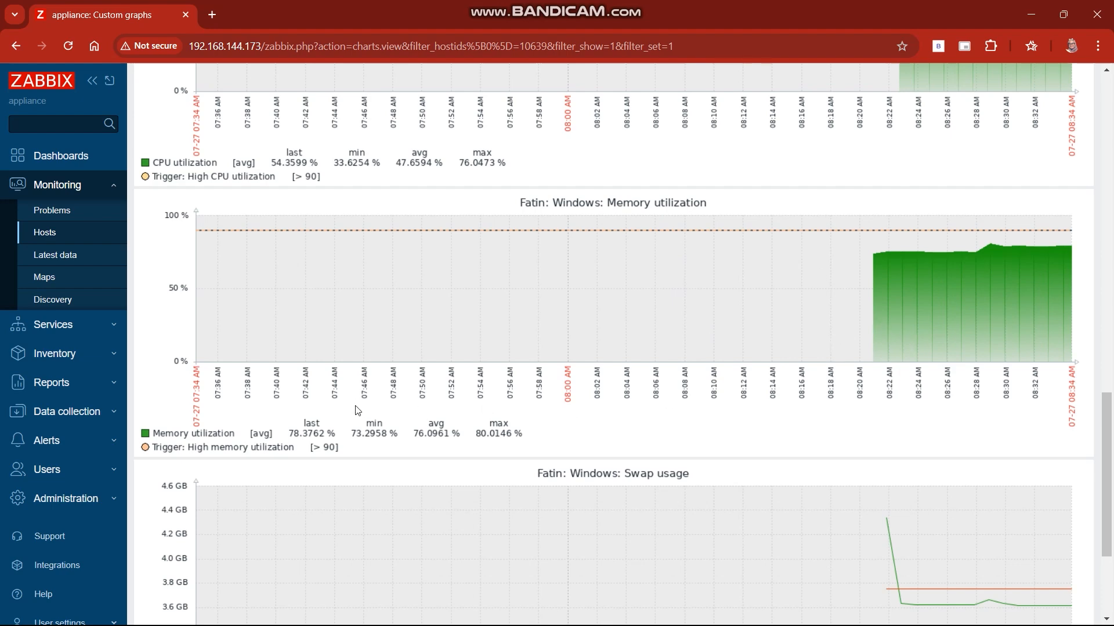
scroll(657, 346, "up", 5)
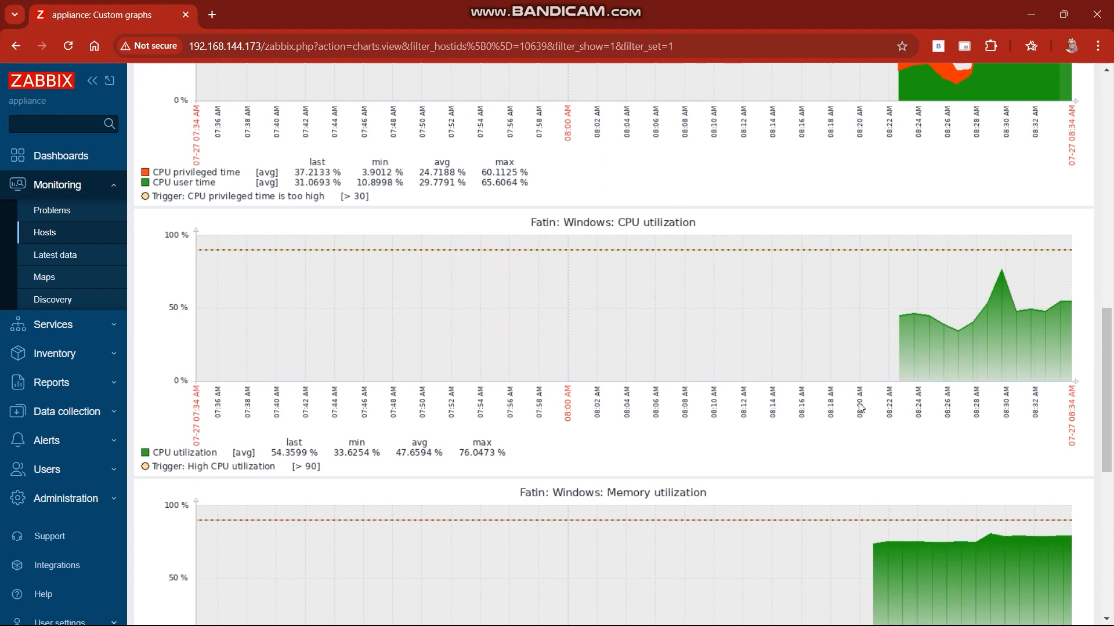
scroll(940, 391, "down", 3)
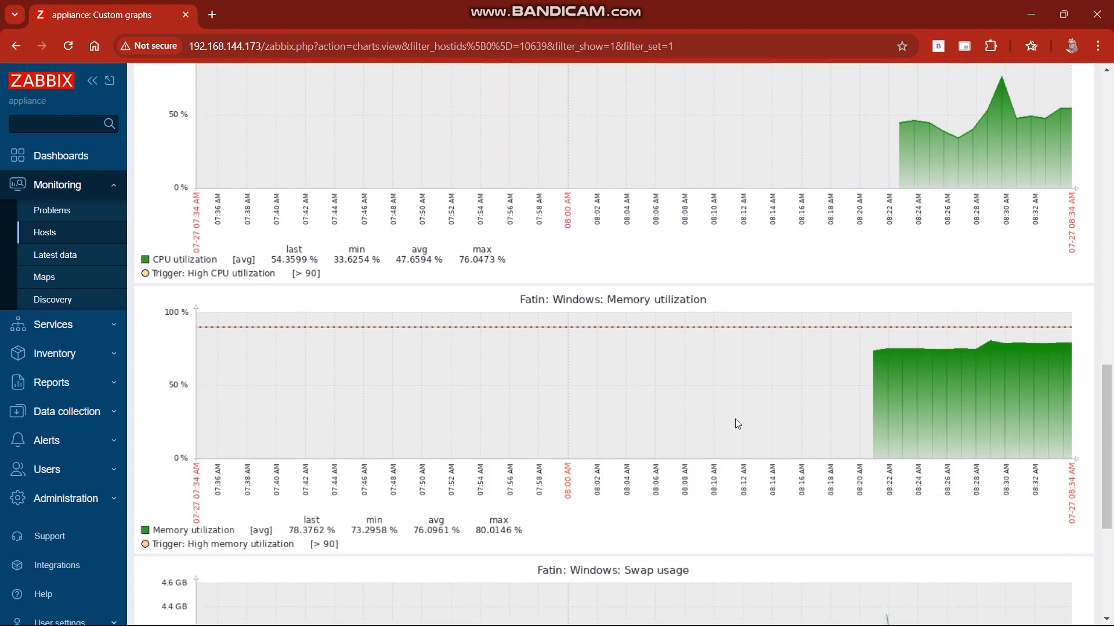
scroll(446, 493, "down", 2)
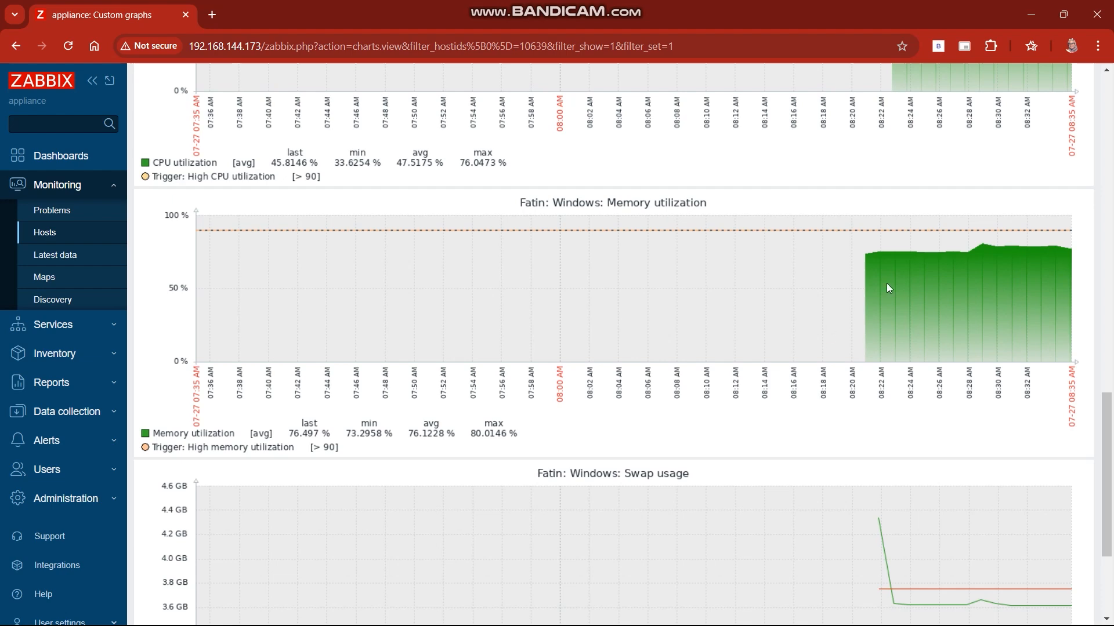
scroll(888, 287, "down", 2)
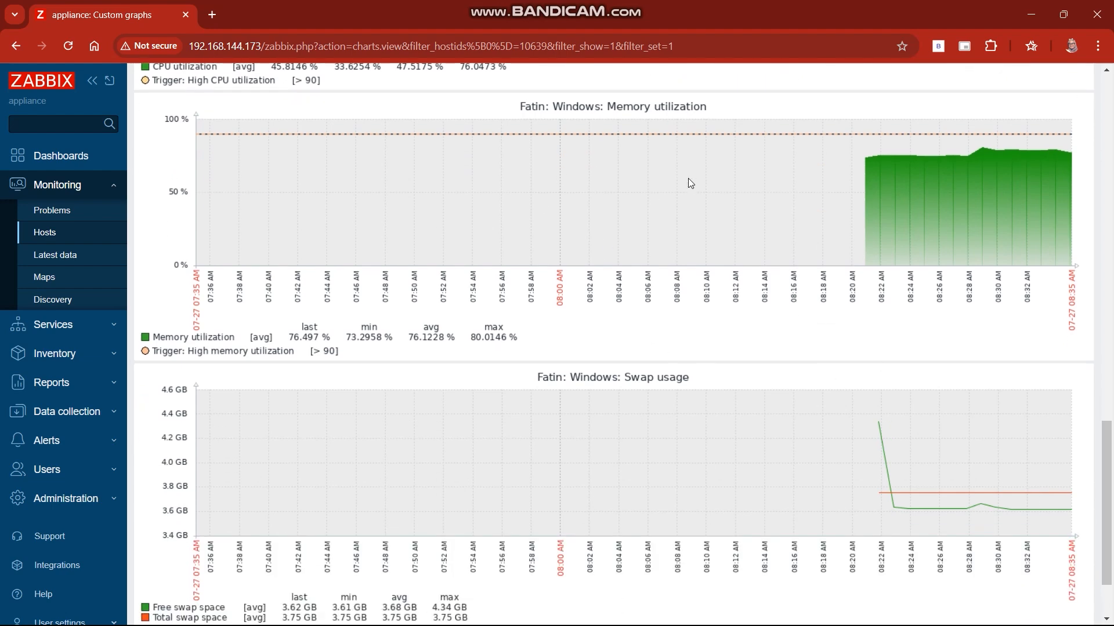
scroll(689, 181, "down", 2)
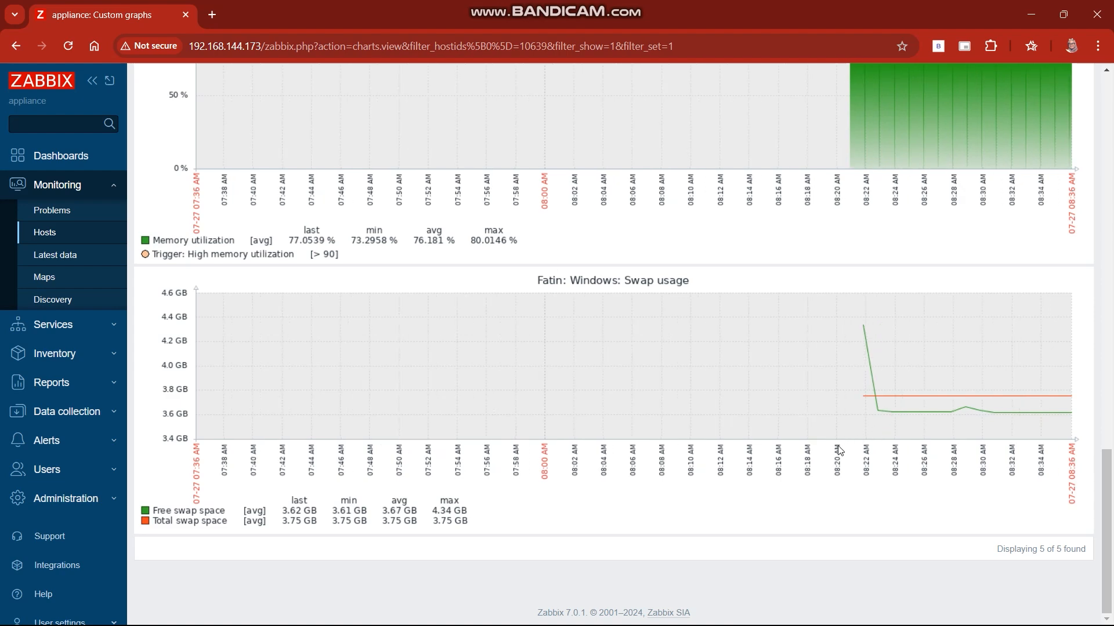
scroll(838, 450, "up", 15)
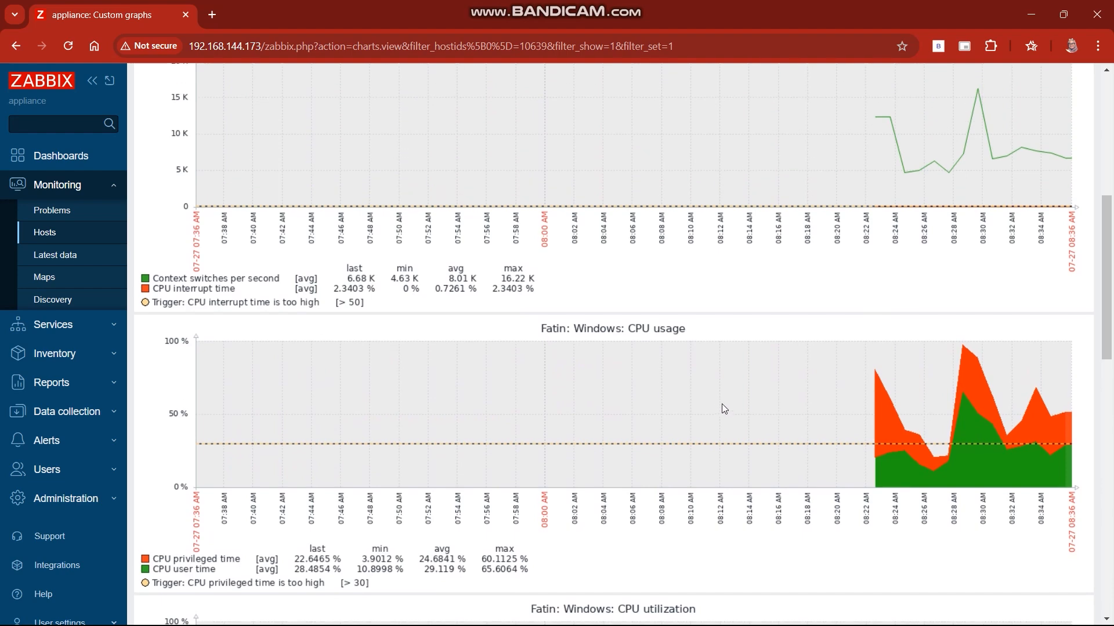
scroll(721, 404, "up", 10)
key("alt+Left")
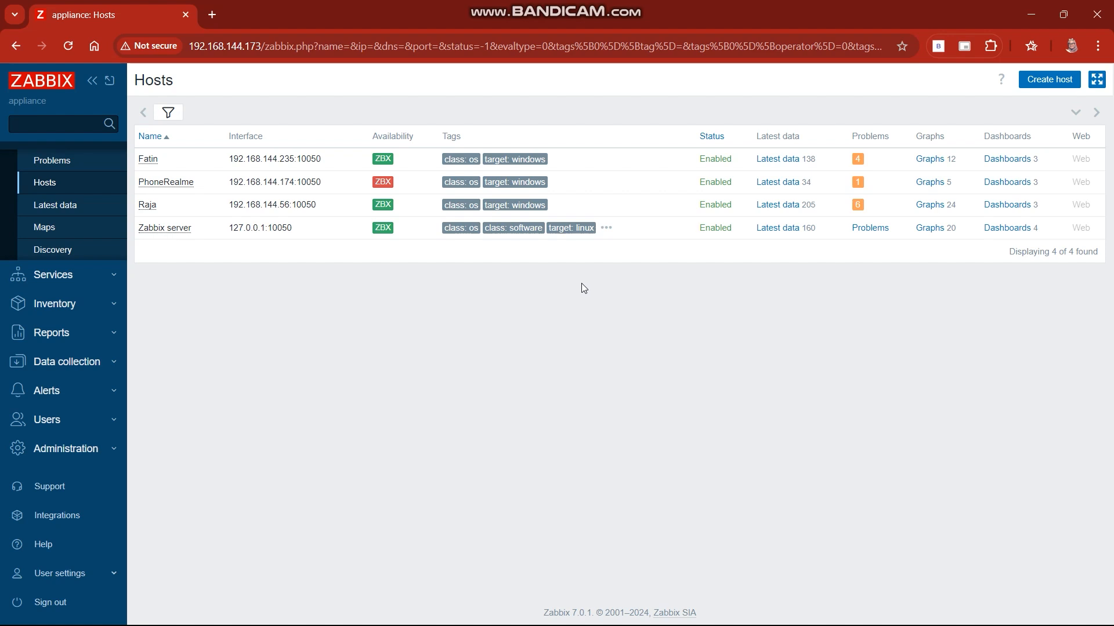
Step: Look over the kinds of alert actions and open the list of media types
left_click(111, 395)
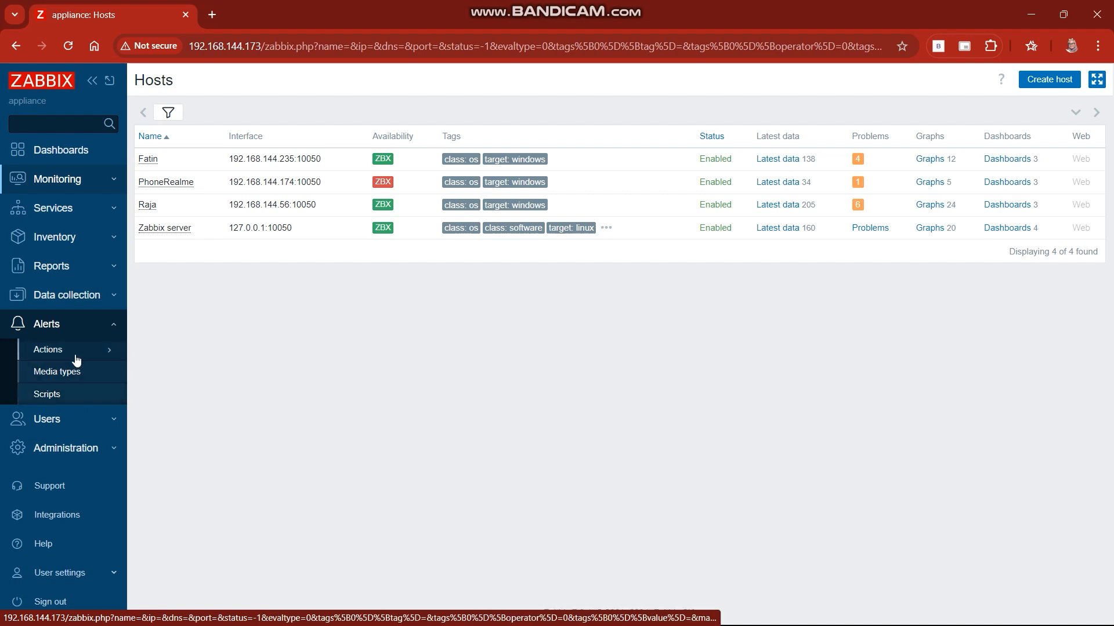
left_click(104, 355)
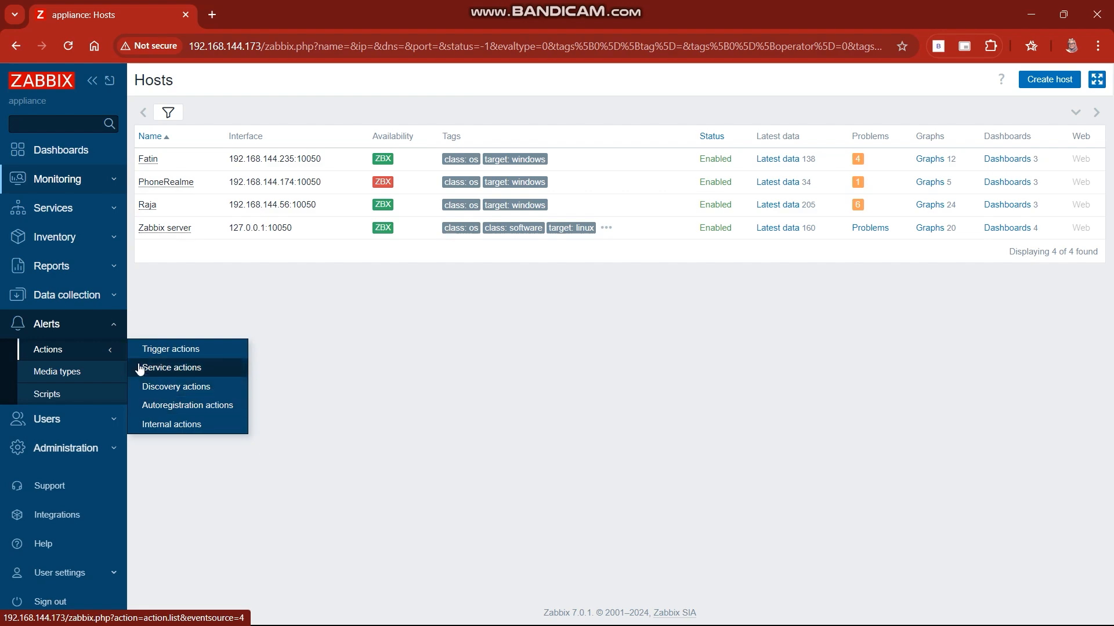
left_click(66, 377)
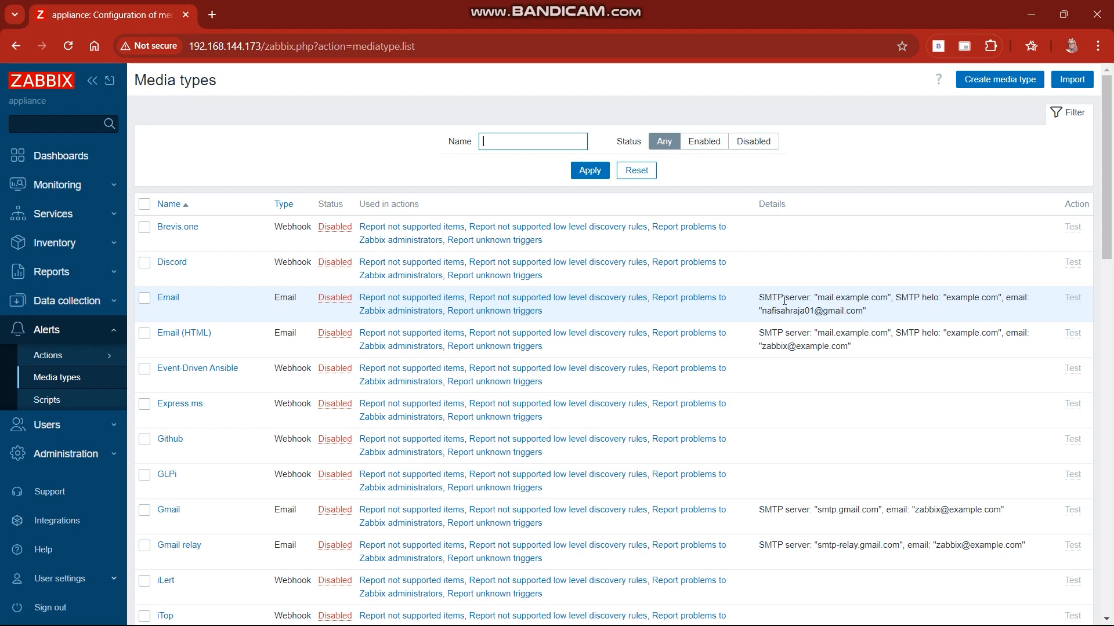
Step: Highlight the SMTP details and sender e-mail address of the Email media type in the list
left_click_drag(814, 299, 895, 298)
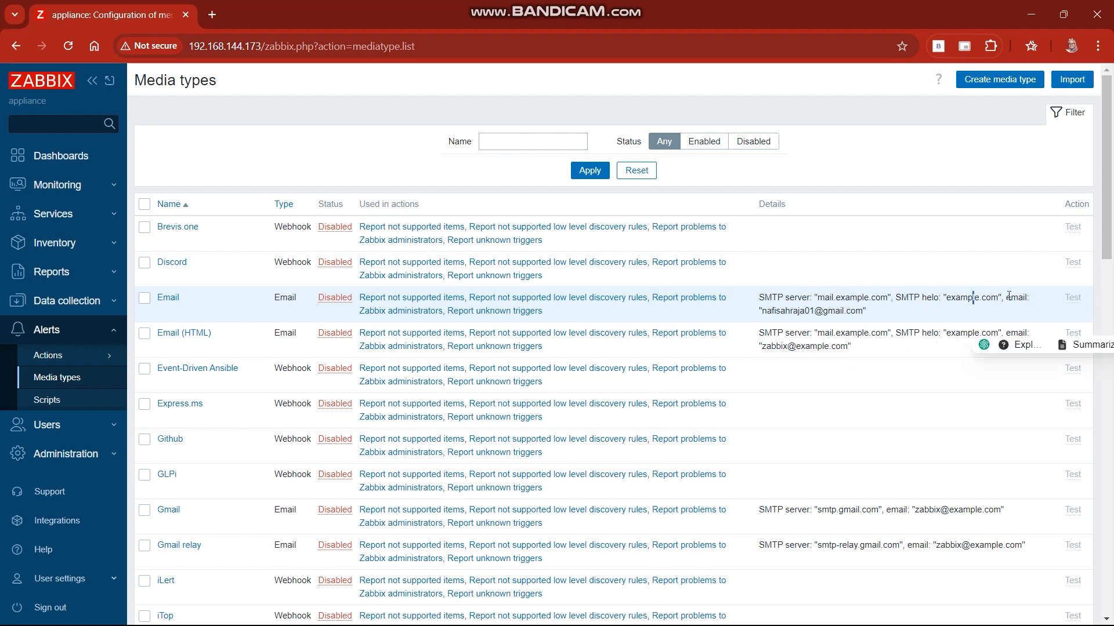
left_click_drag(1006, 299, 1029, 298)
mouse_move(762, 311)
left_mouse_down()
mouse_move(866, 313)
mouse_move(761, 312)
left_mouse_up()
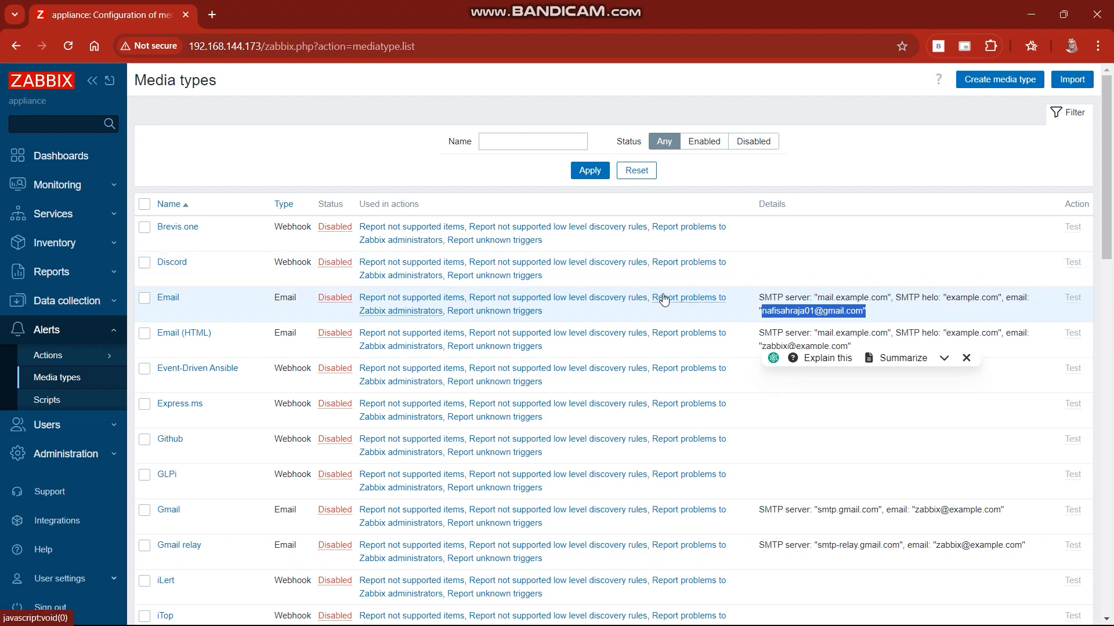
left_click(767, 314)
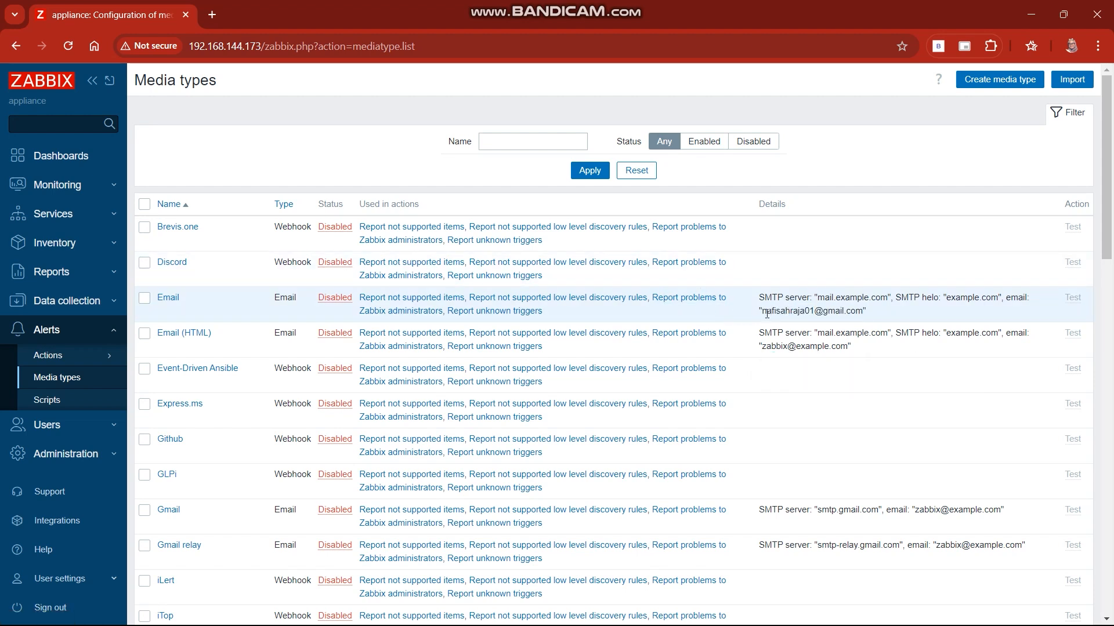
left_click_drag(763, 313, 851, 313)
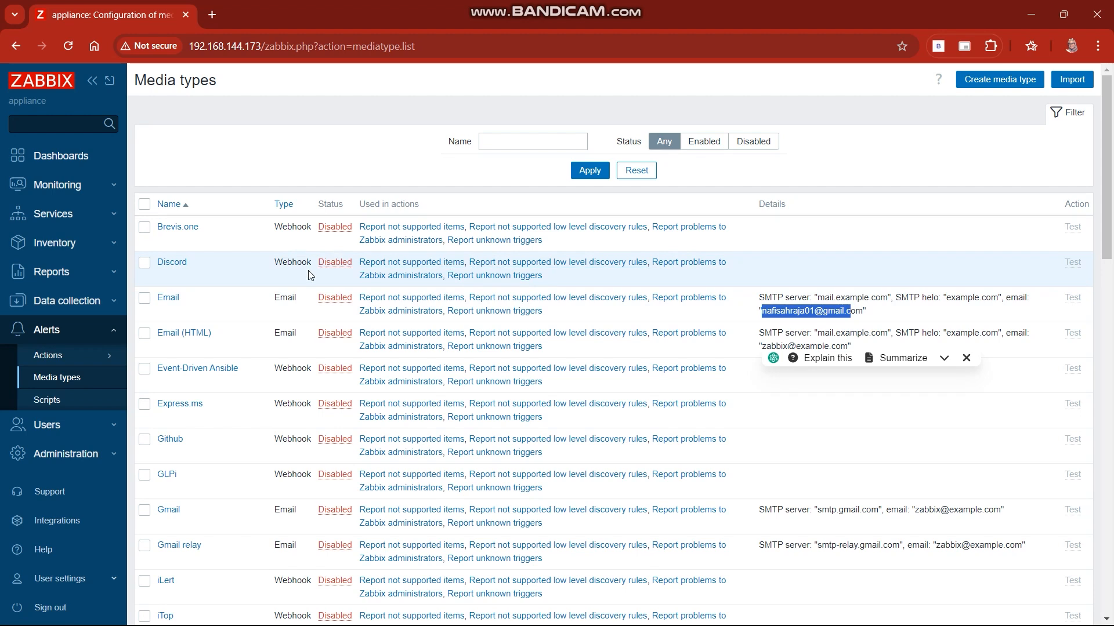
Step: Open the Email media type's settings and inspect its name and the available types, keeping Email as the type
left_click(177, 305)
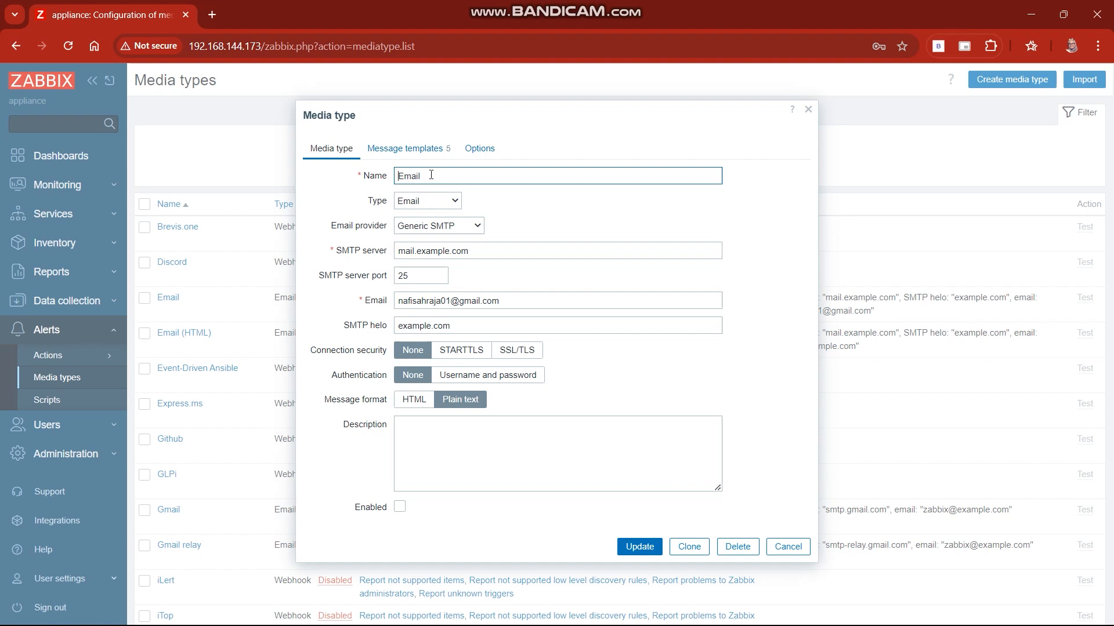
double_click(431, 175)
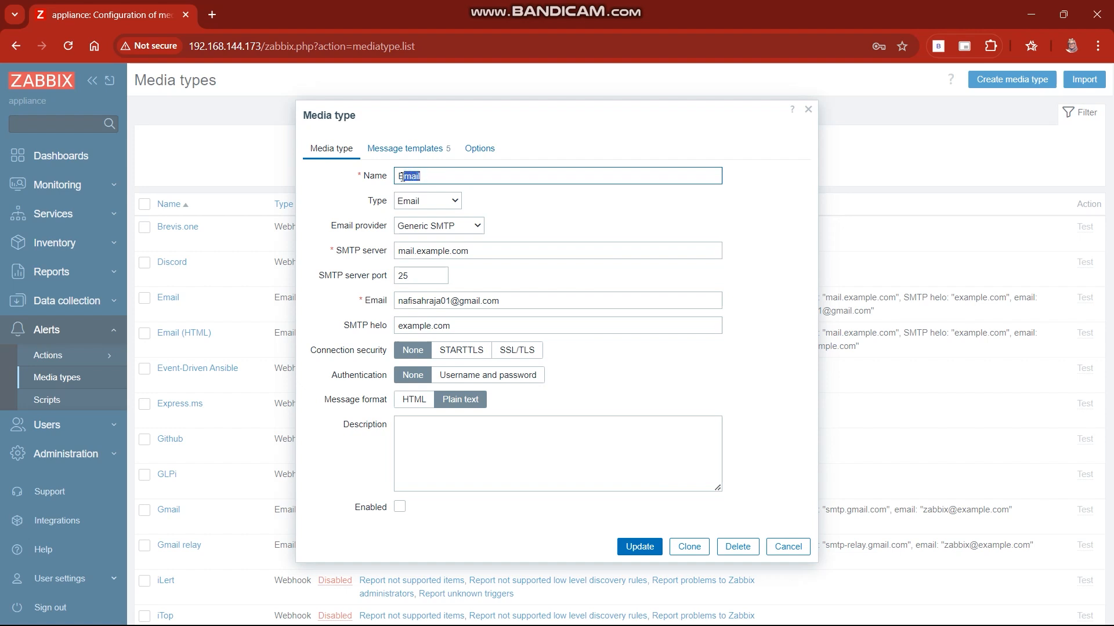
left_click(441, 177)
left_click(455, 201)
left_click(455, 200)
left_click(456, 201)
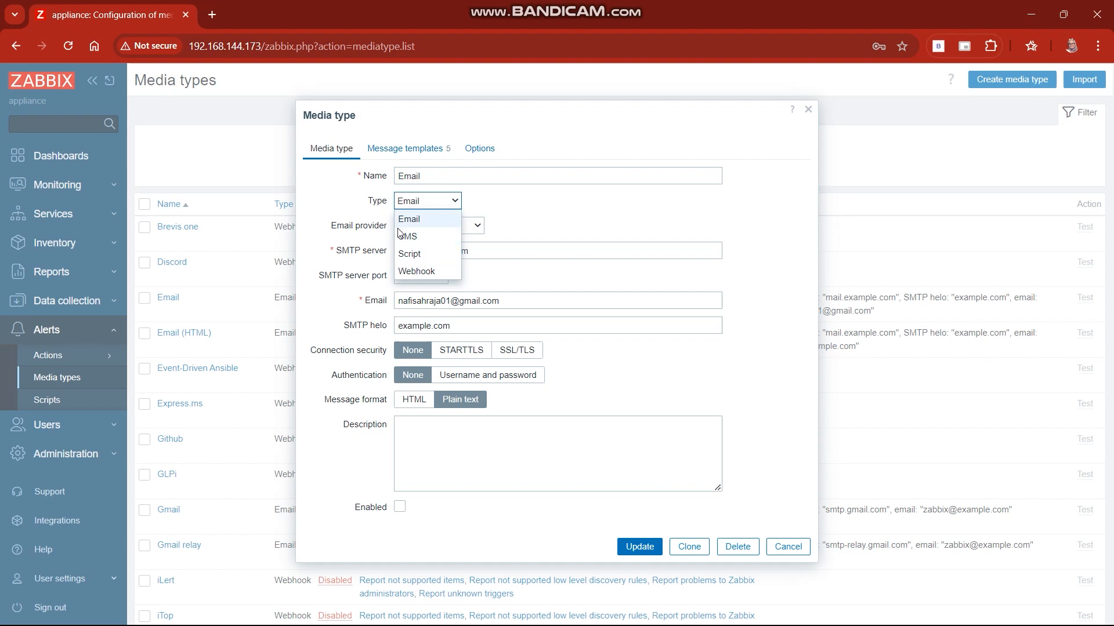
left_click(552, 215)
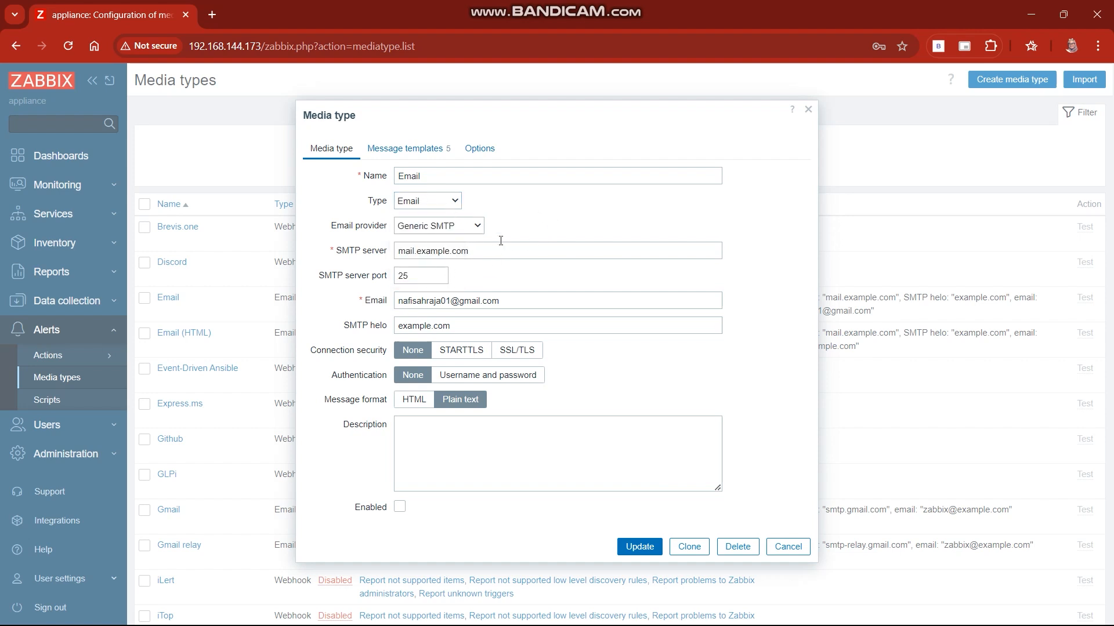
Step: Highlight the sender e-mail address in the Email media type's settings and close them without saving changes
left_click(445, 298)
left_click_drag(411, 301, 505, 302)
left_click(507, 303)
left_click(514, 286)
left_click(808, 109)
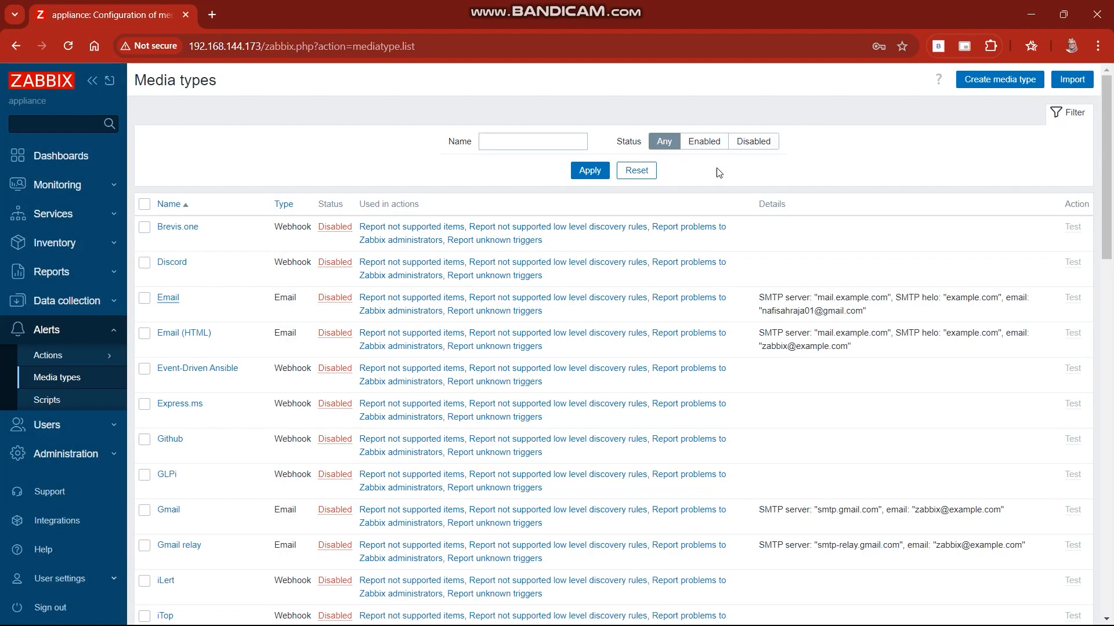
Step: Look through the rest of the media types list and open the list of trigger actions
scroll(259, 447, "down", 5)
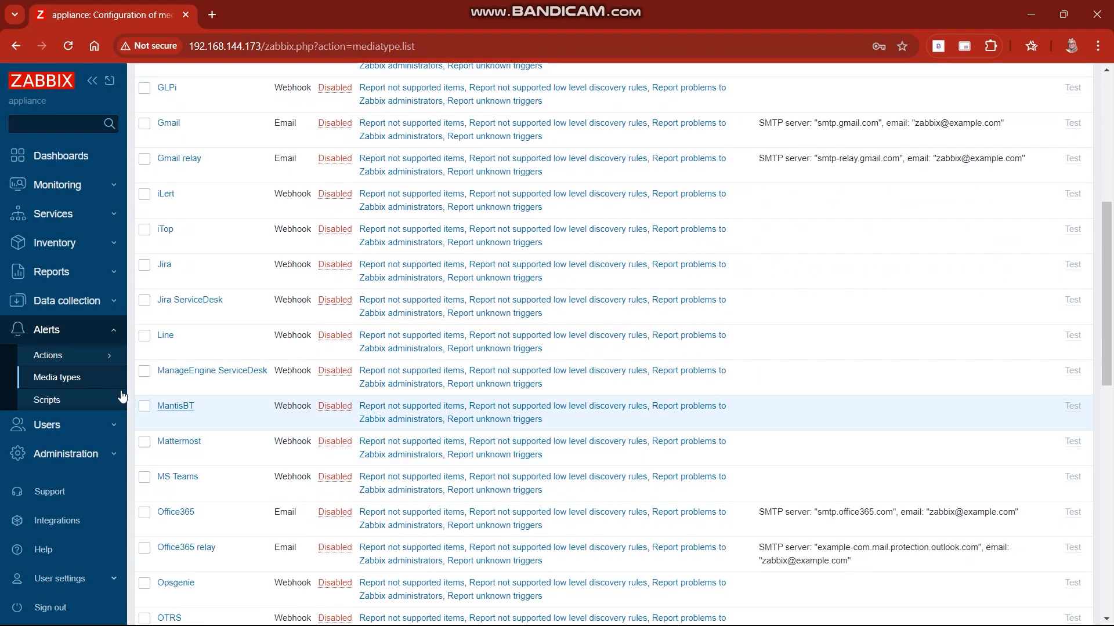
scroll(364, 461, "down", 8)
scroll(363, 459, "down", 5)
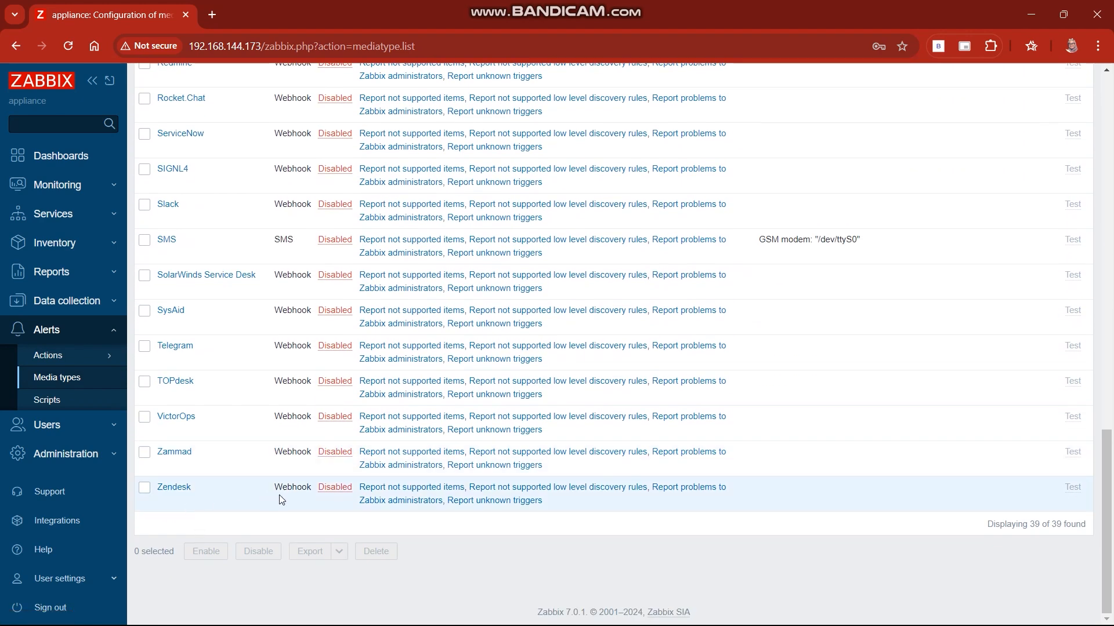
scroll(393, 363, "up", 2)
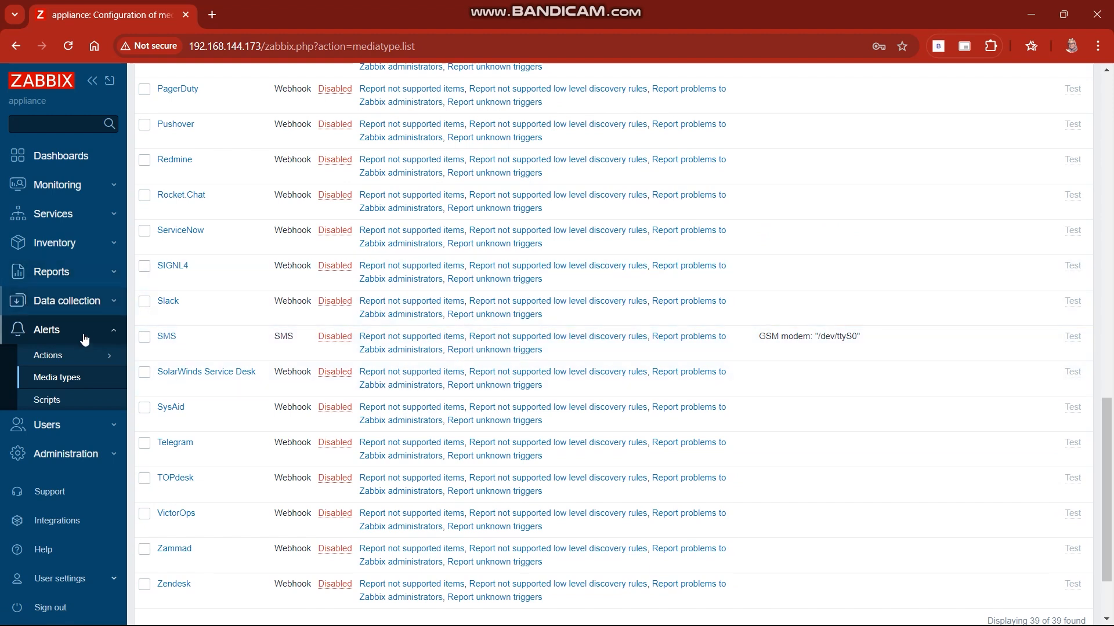
left_click(89, 362)
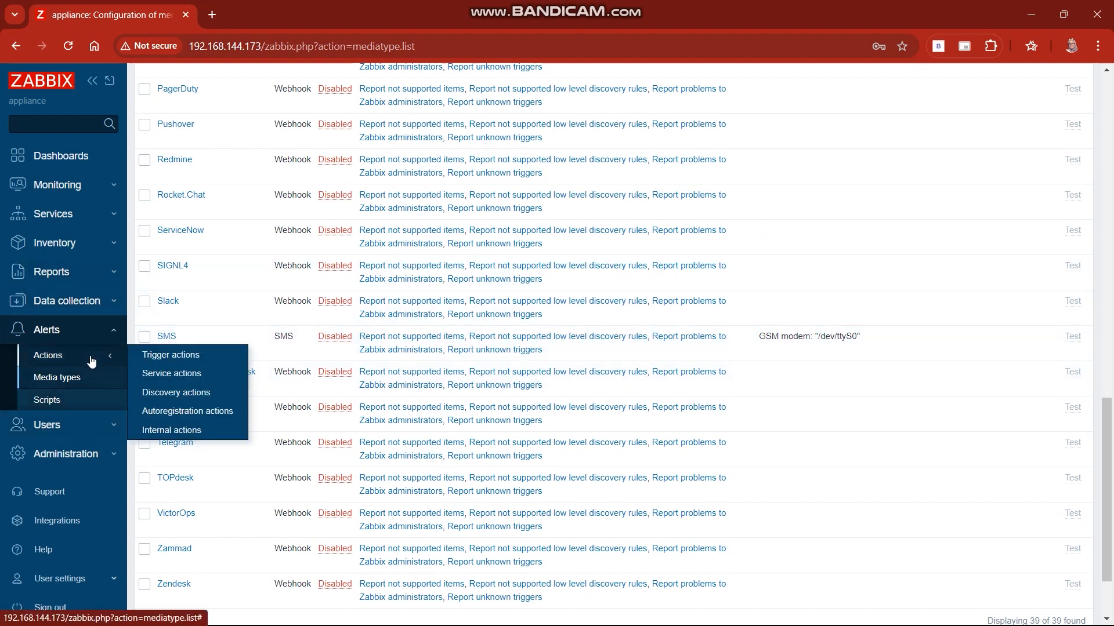
left_click(185, 360)
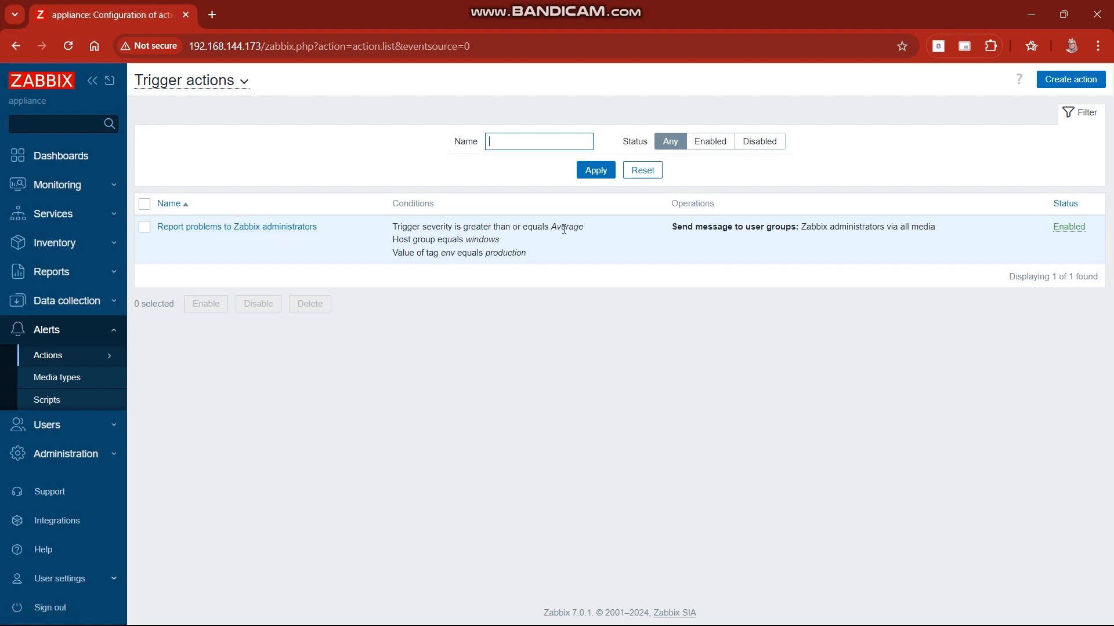
Step: Open the "Report problems to Zabbix administrators" action and highlight the labels of its conditions A and B
left_click(191, 227)
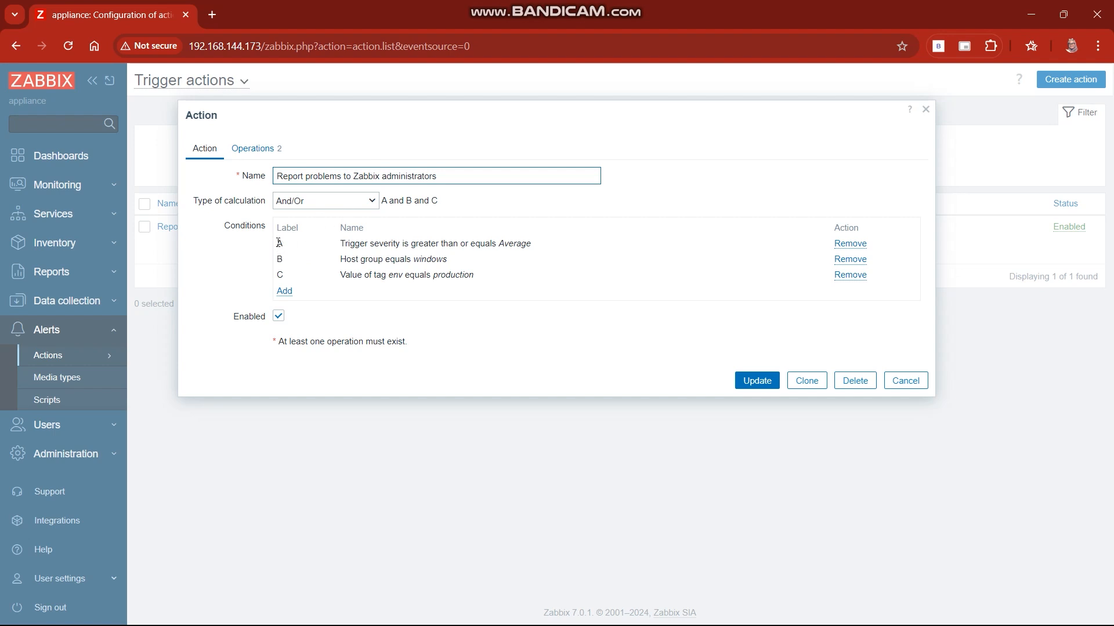
double_click(279, 242)
double_click(277, 259)
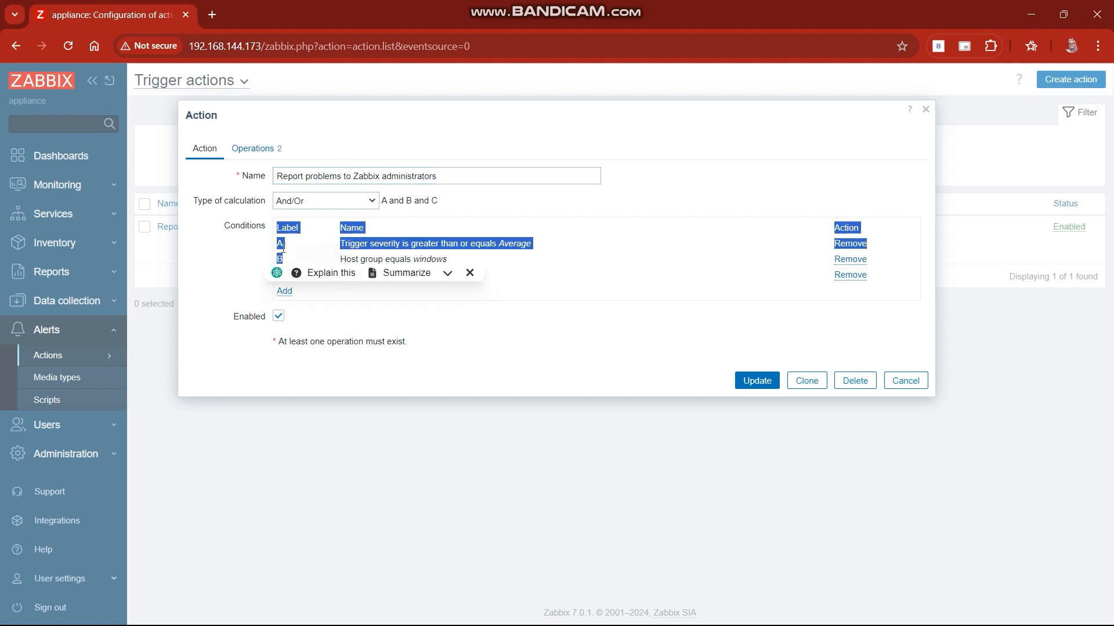
left_click(283, 250)
double_click(280, 260)
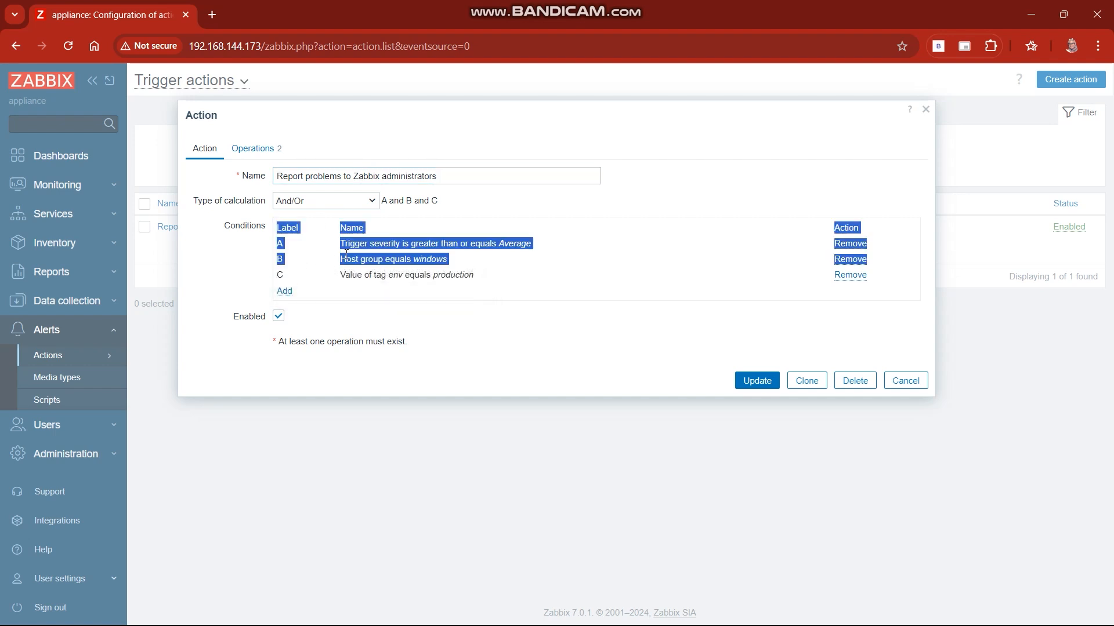
left_click(295, 247)
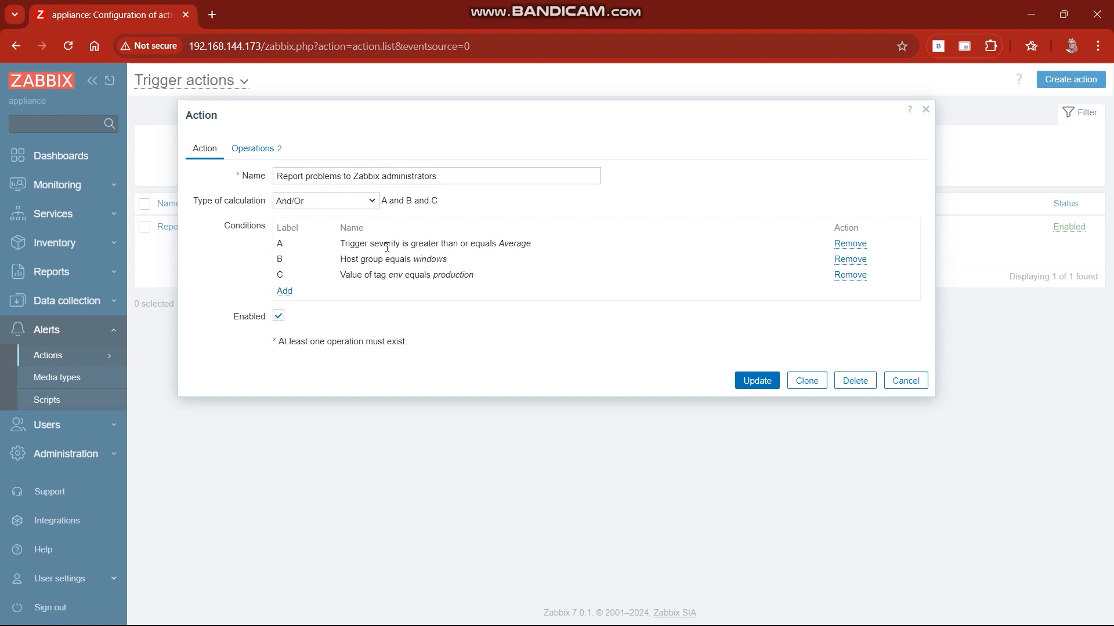
Step: Highlight the wording of the trigger severity condition, including its comparison operator
left_click_drag(389, 244, 405, 244)
left_click(428, 242)
left_click_drag(481, 245, 550, 246)
left_click(445, 237)
Step: Inspect the available types and the Tag and Value fields for a new condition, and close the action without adding anything
left_click(286, 292)
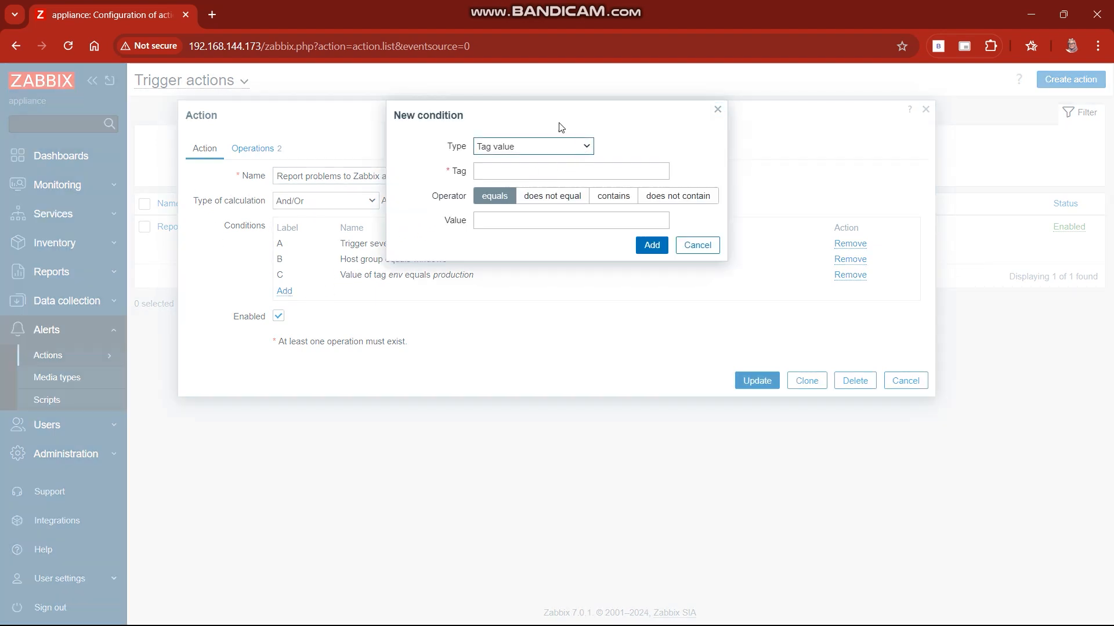
left_click(563, 147)
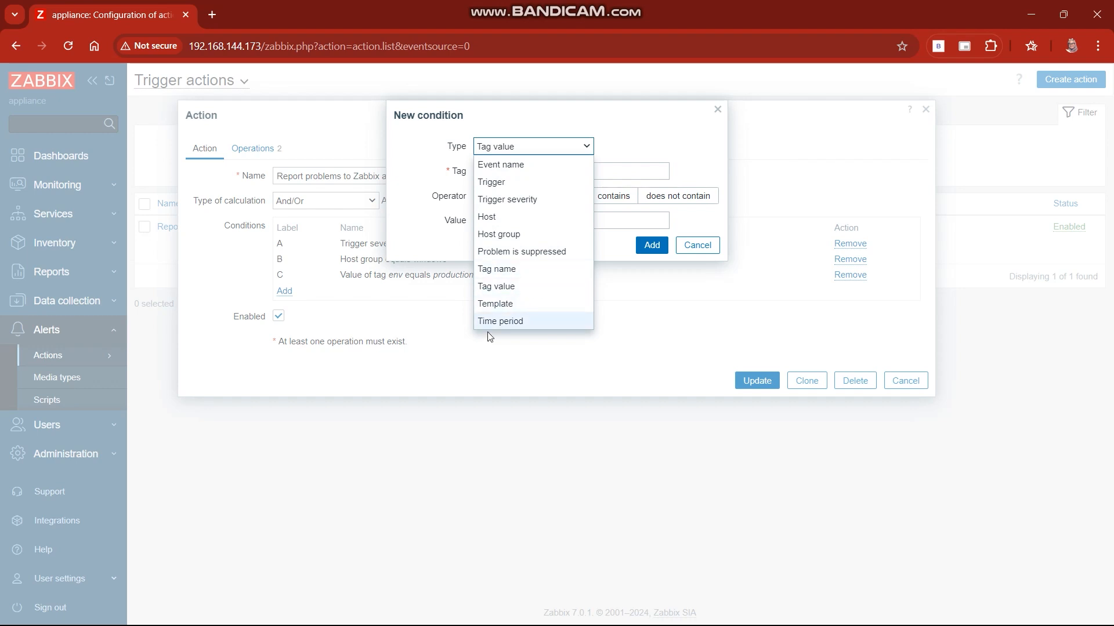
left_click(646, 150)
left_click(651, 167)
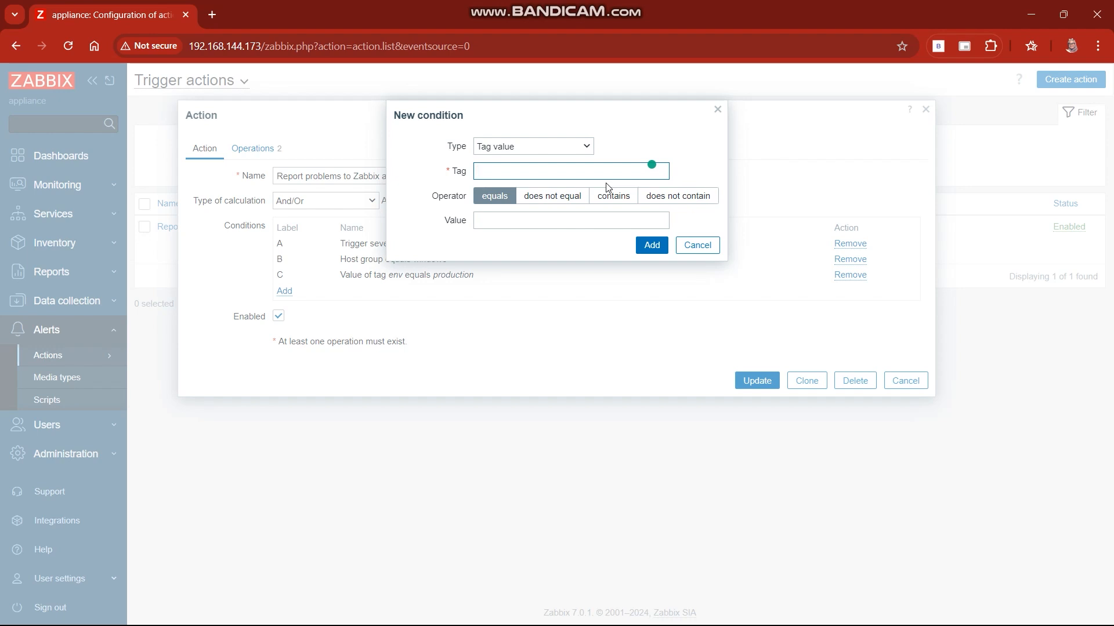
left_click(501, 223)
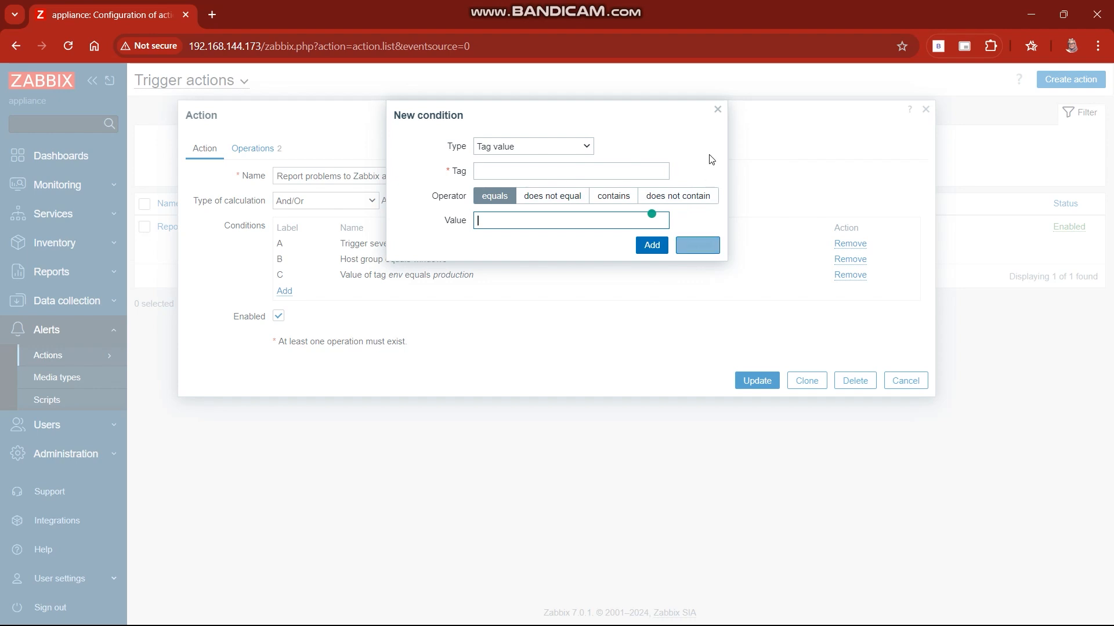
left_click(717, 110)
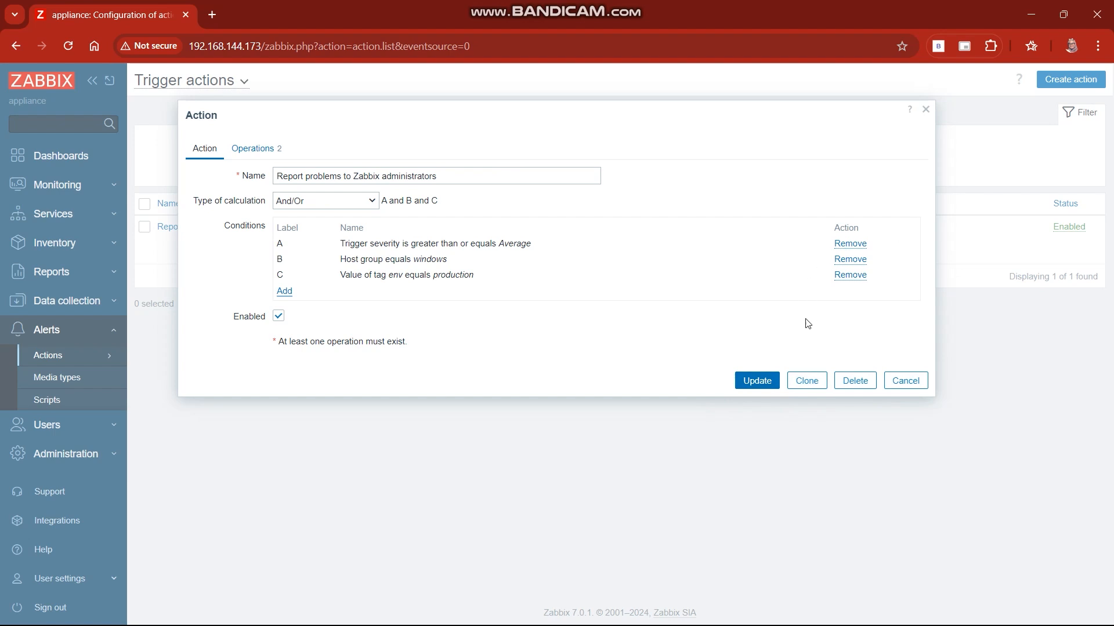
left_click(926, 109)
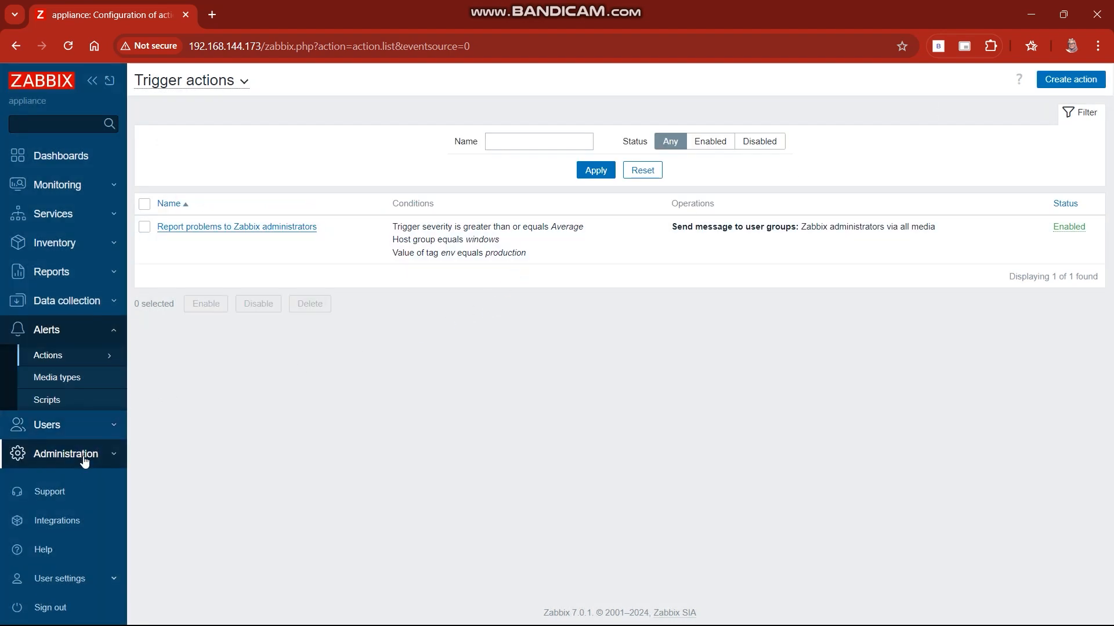
Step: Show the options available under Administration
scroll(84, 462, "down", 1)
left_click(67, 452)
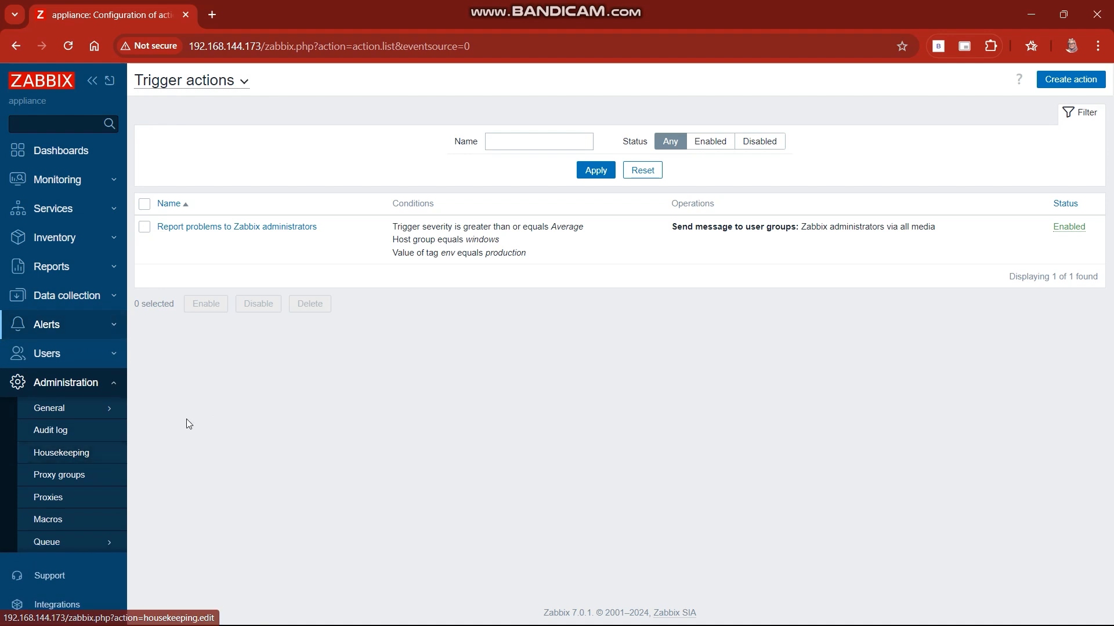